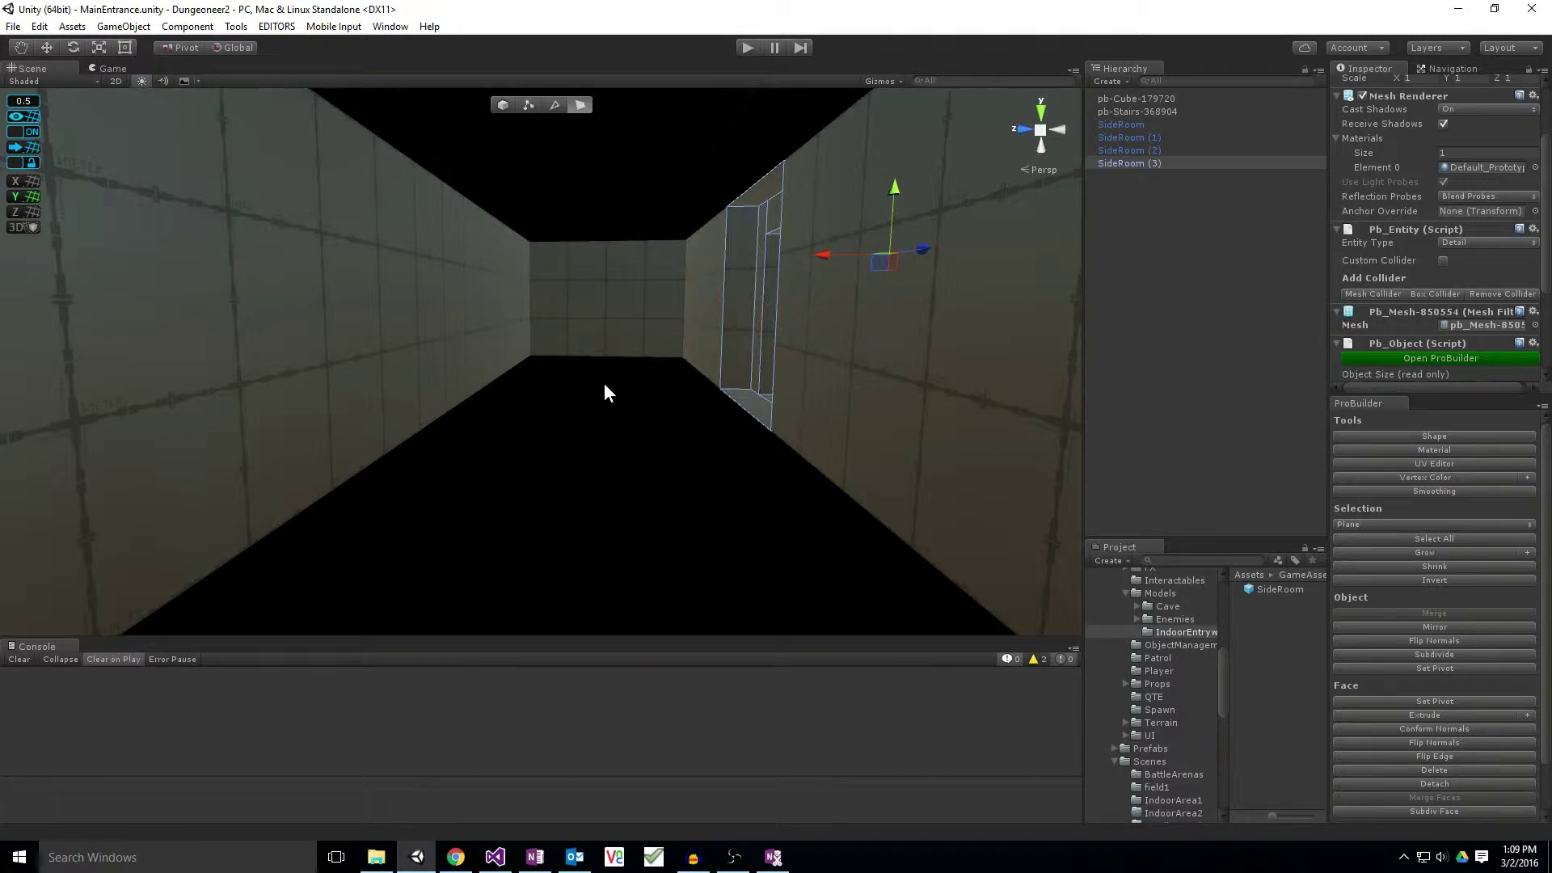
Fly through the corridor toward the side room and doorway to inspect the black faces.
right_click_drag(659, 435, 666, 409)
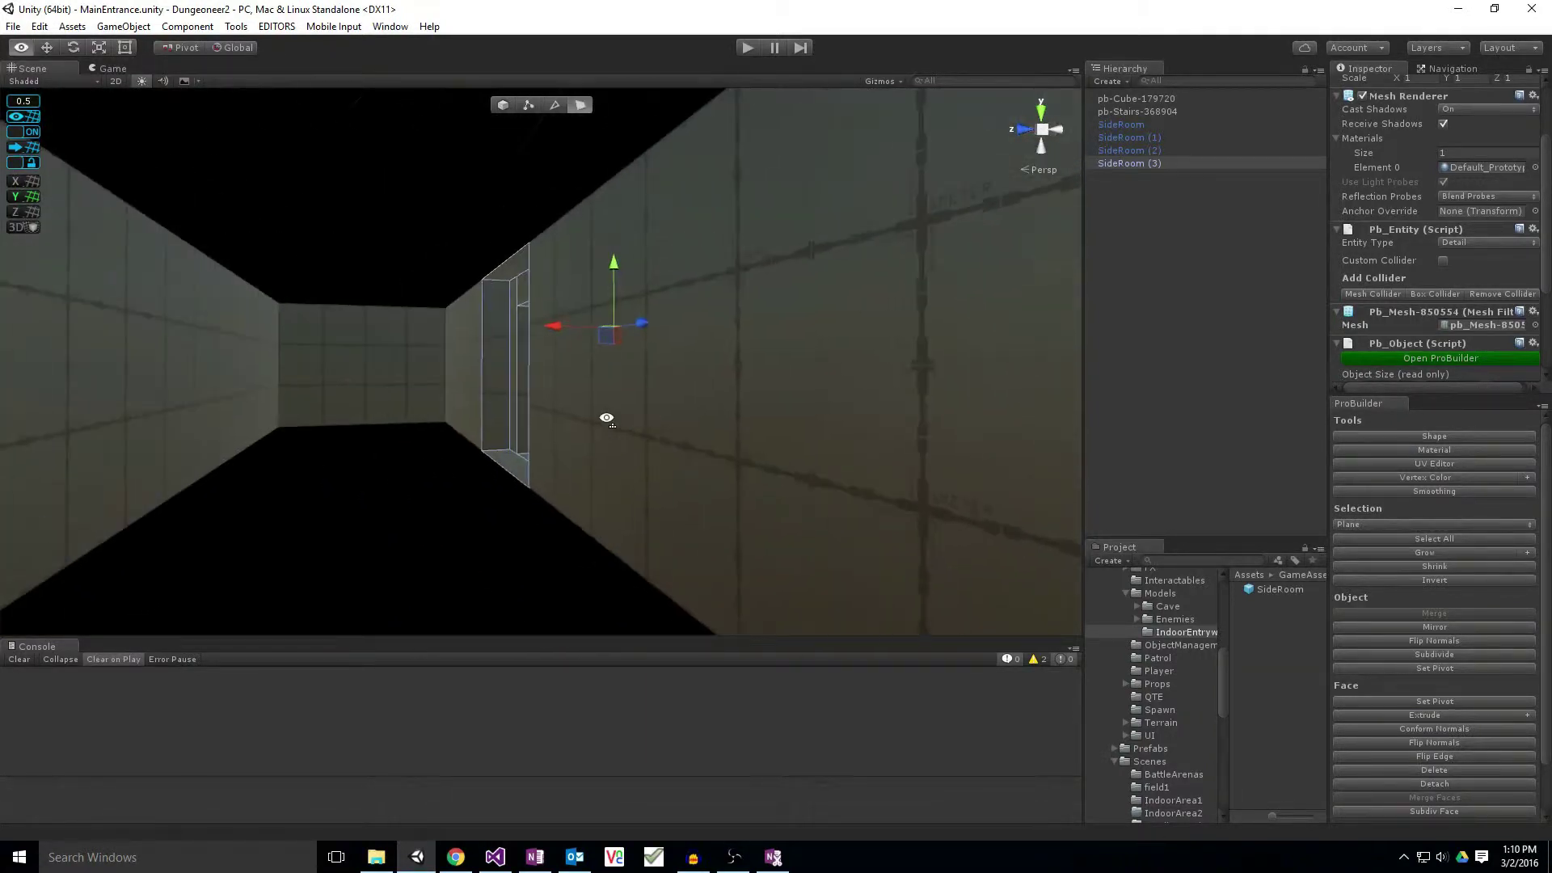
mouse_move(666, 409)
right_mouse_down()
mouse_move(740, 409)
mouse_move(776, 577)
right_mouse_up()
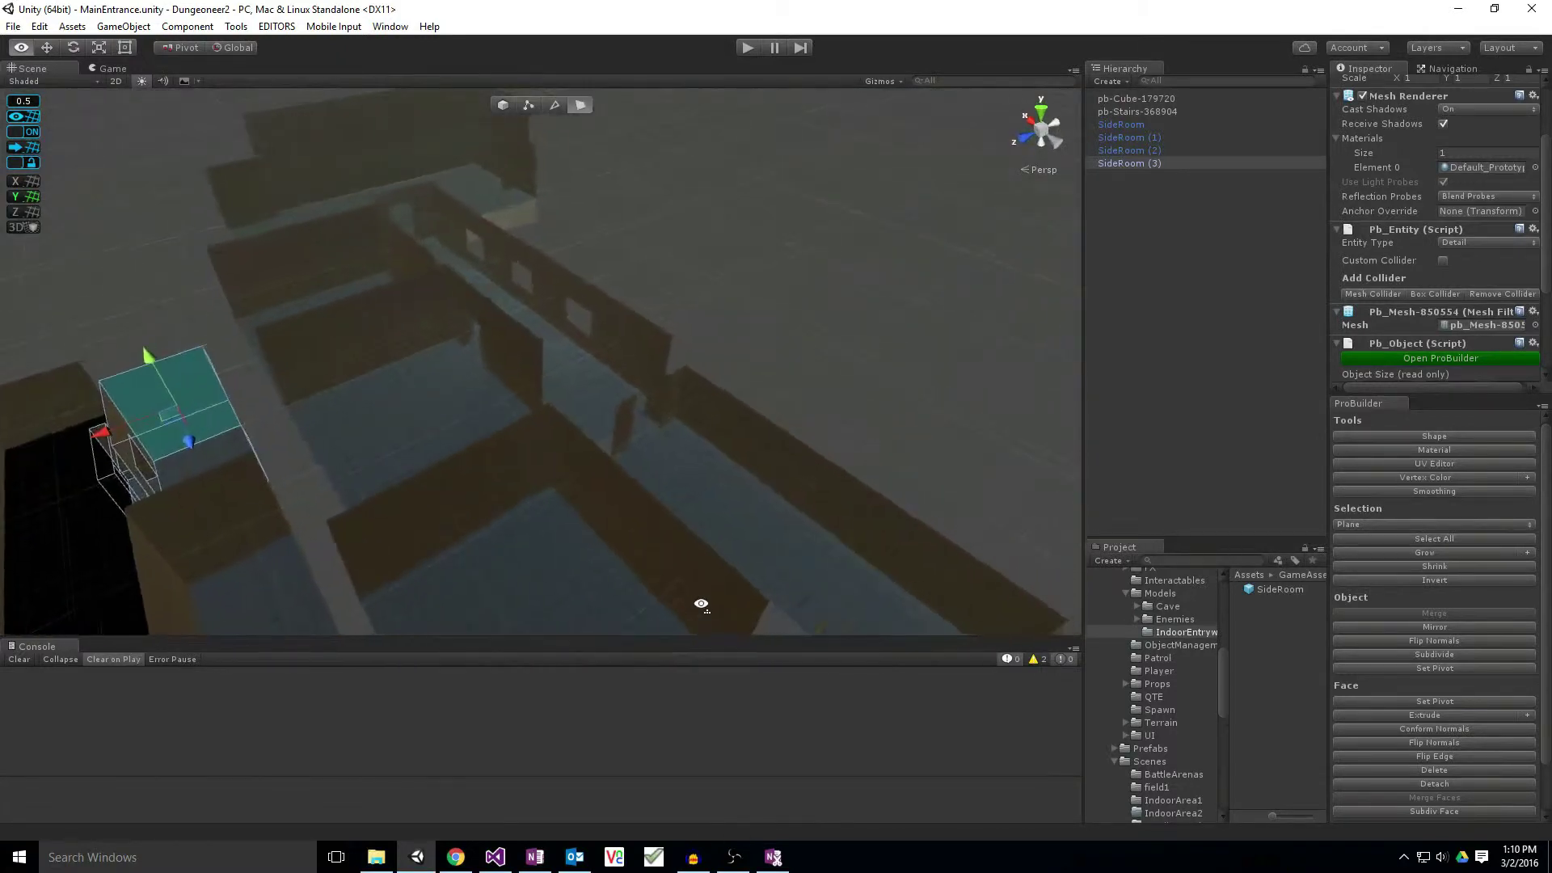
right_click_drag(776, 577, 689, 654)
mouse_move(542, 651)
right_mouse_down()
mouse_move(684, 541)
mouse_move(659, 520)
mouse_move(492, 512)
mouse_move(468, 536)
mouse_move(331, 482)
mouse_move(157, 461)
mouse_move(776, 444)
mouse_move(236, 423)
mouse_move(259, 437)
right_mouse_up()
mouse_move(717, 364)
right_mouse_down()
mouse_move(744, 450)
mouse_move(666, 495)
mouse_move(703, 485)
mouse_move(737, 506)
mouse_move(340, 439)
mouse_move(646, 536)
mouse_move(987, 513)
mouse_move(1002, 497)
mouse_move(746, 390)
right_mouse_up()
Select the corridor wall mesh and frame it in the Scene view.
left_click(591, 225)
key("f")
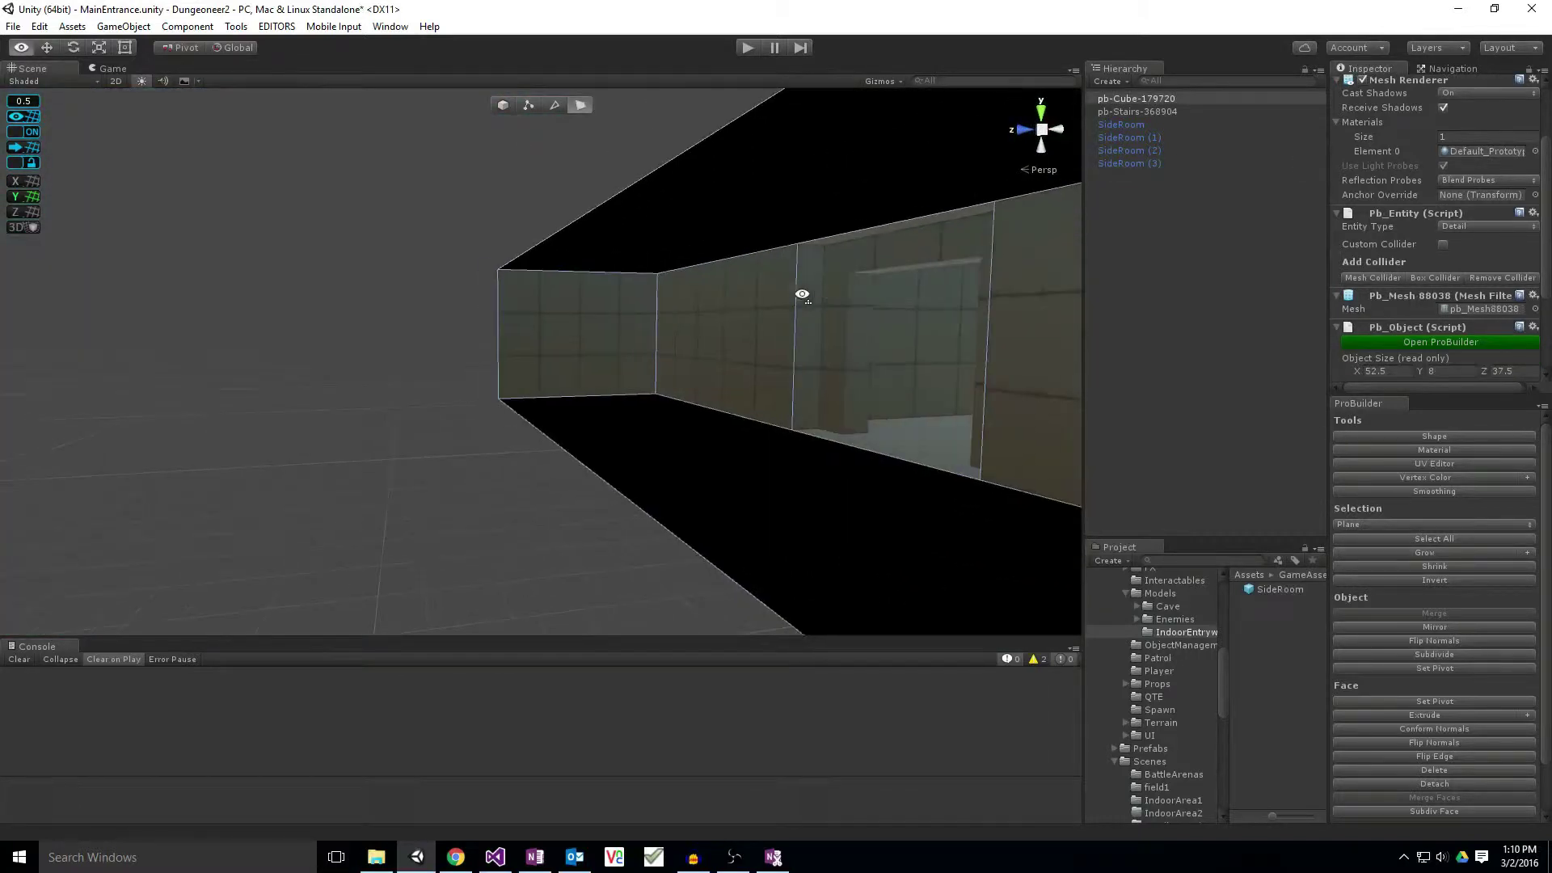
left_click(554, 104)
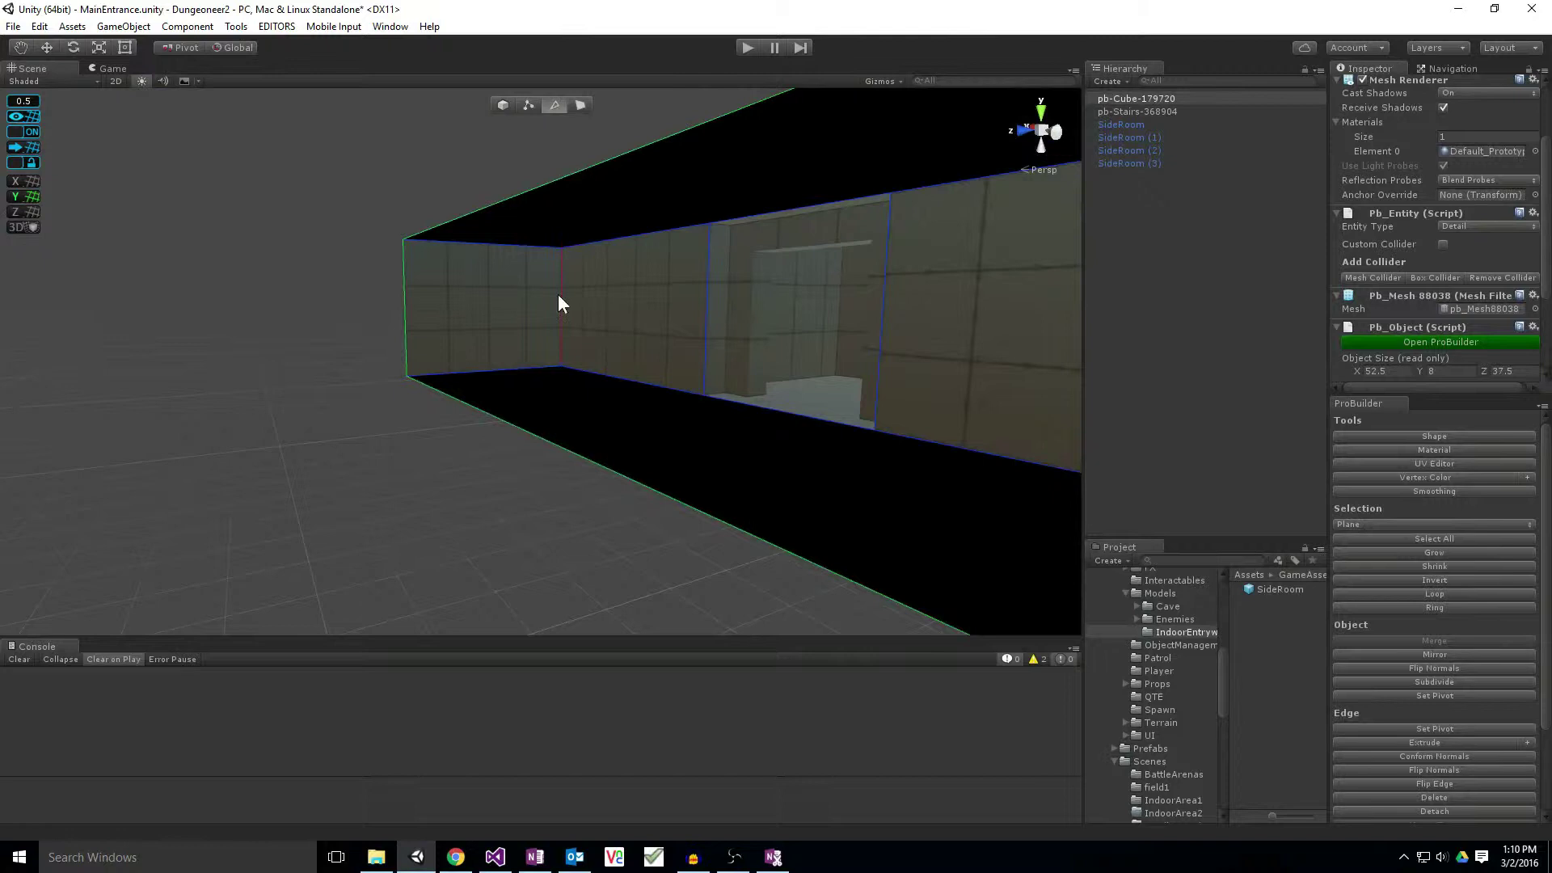
left_click(553, 436)
left_click(579, 173)
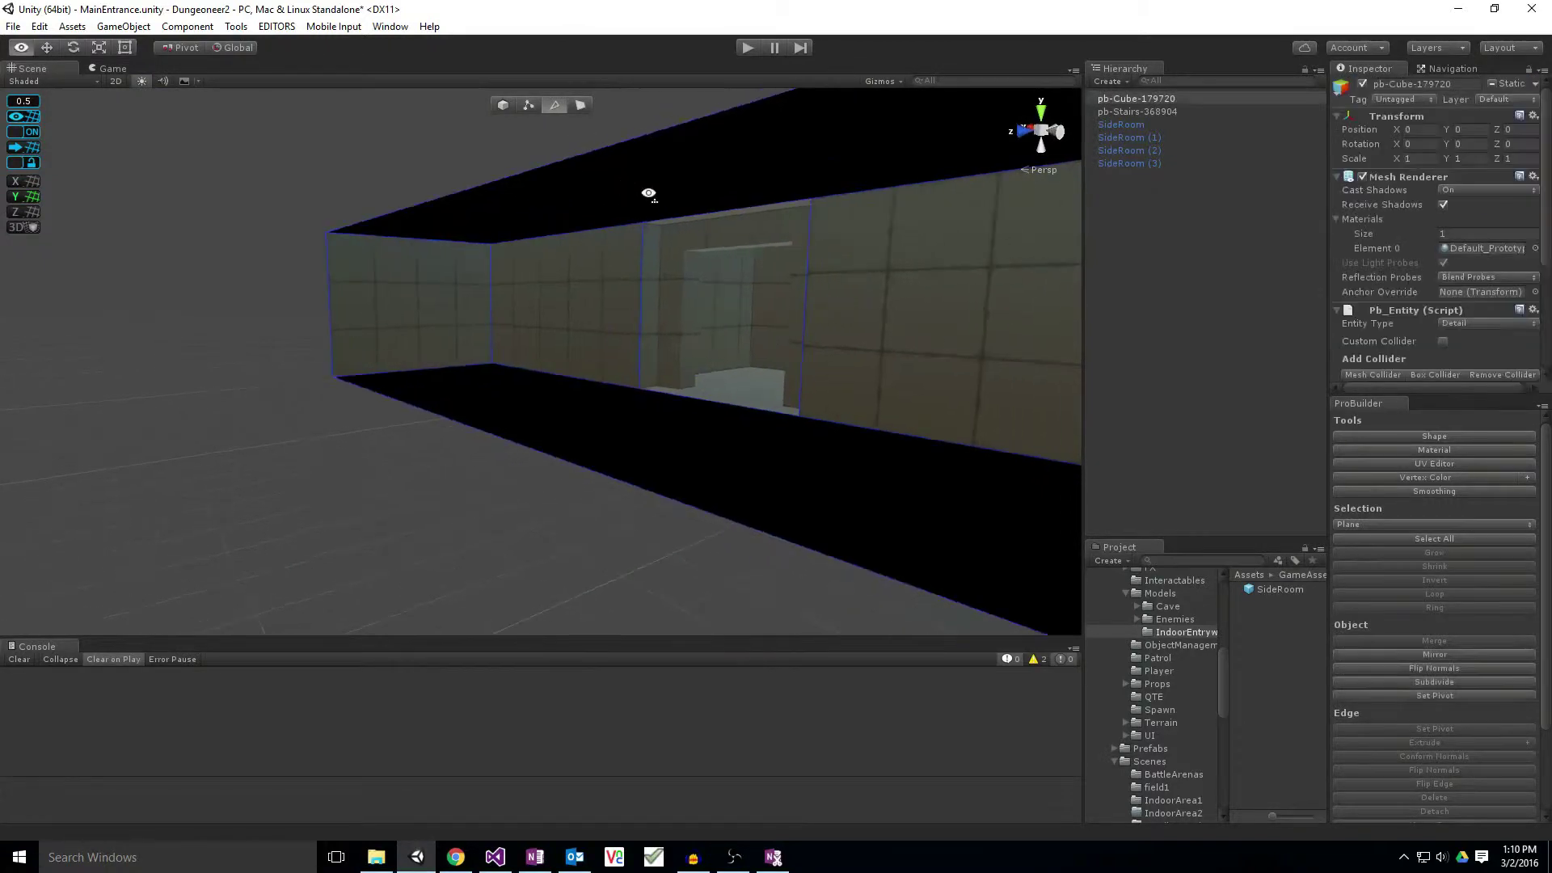
key("f")
Select and orbit around the wall's top edge and a back-wall edge to inspect the room.
left_click_drag(549, 291, 313, 159, "alt")
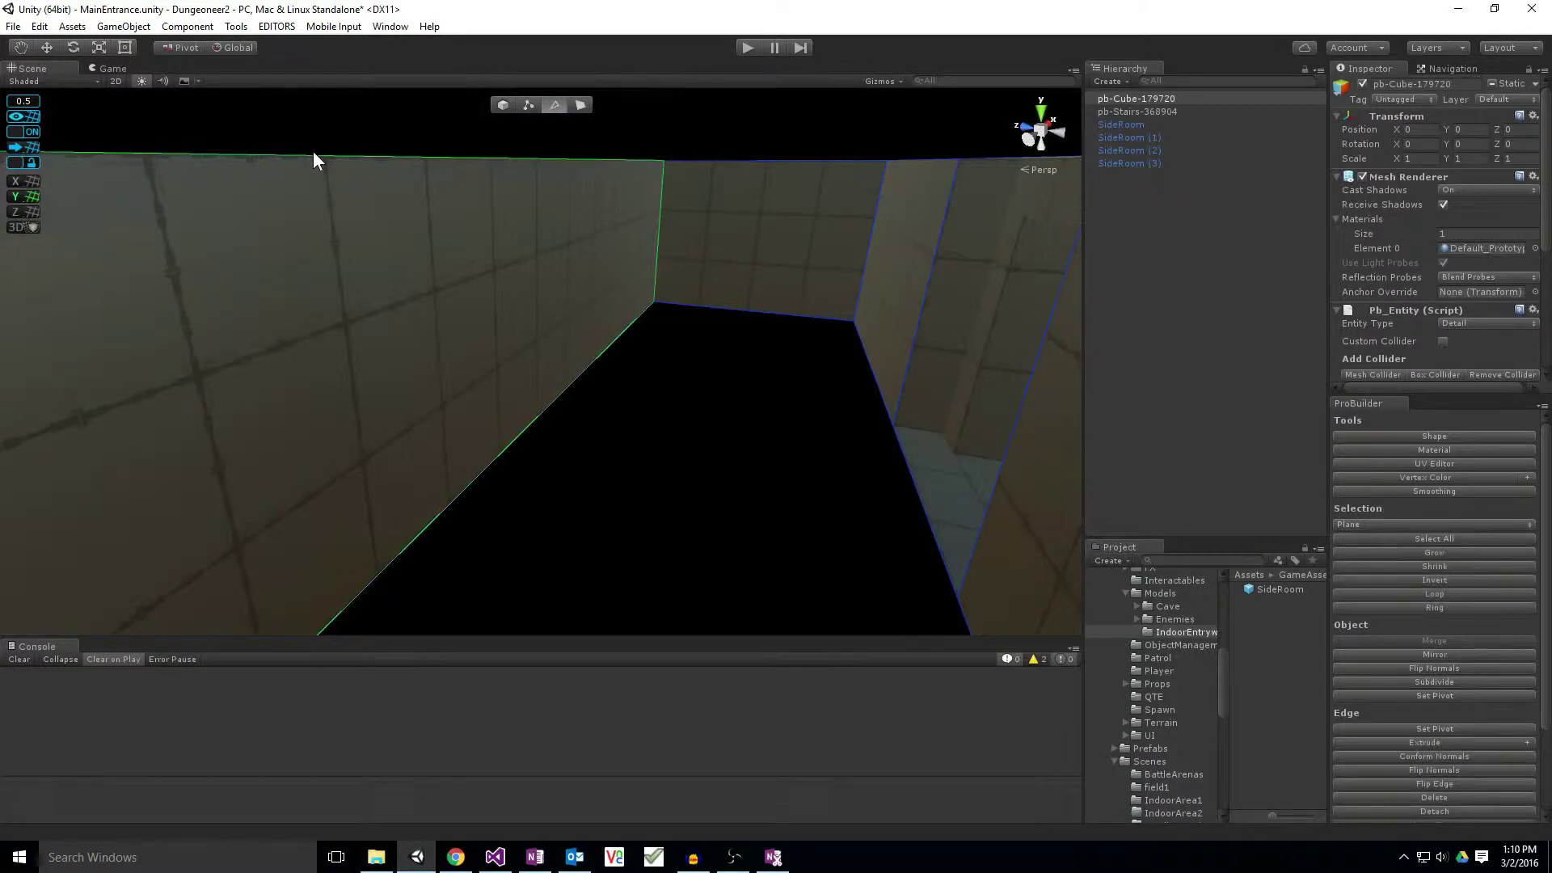
left_click(339, 166)
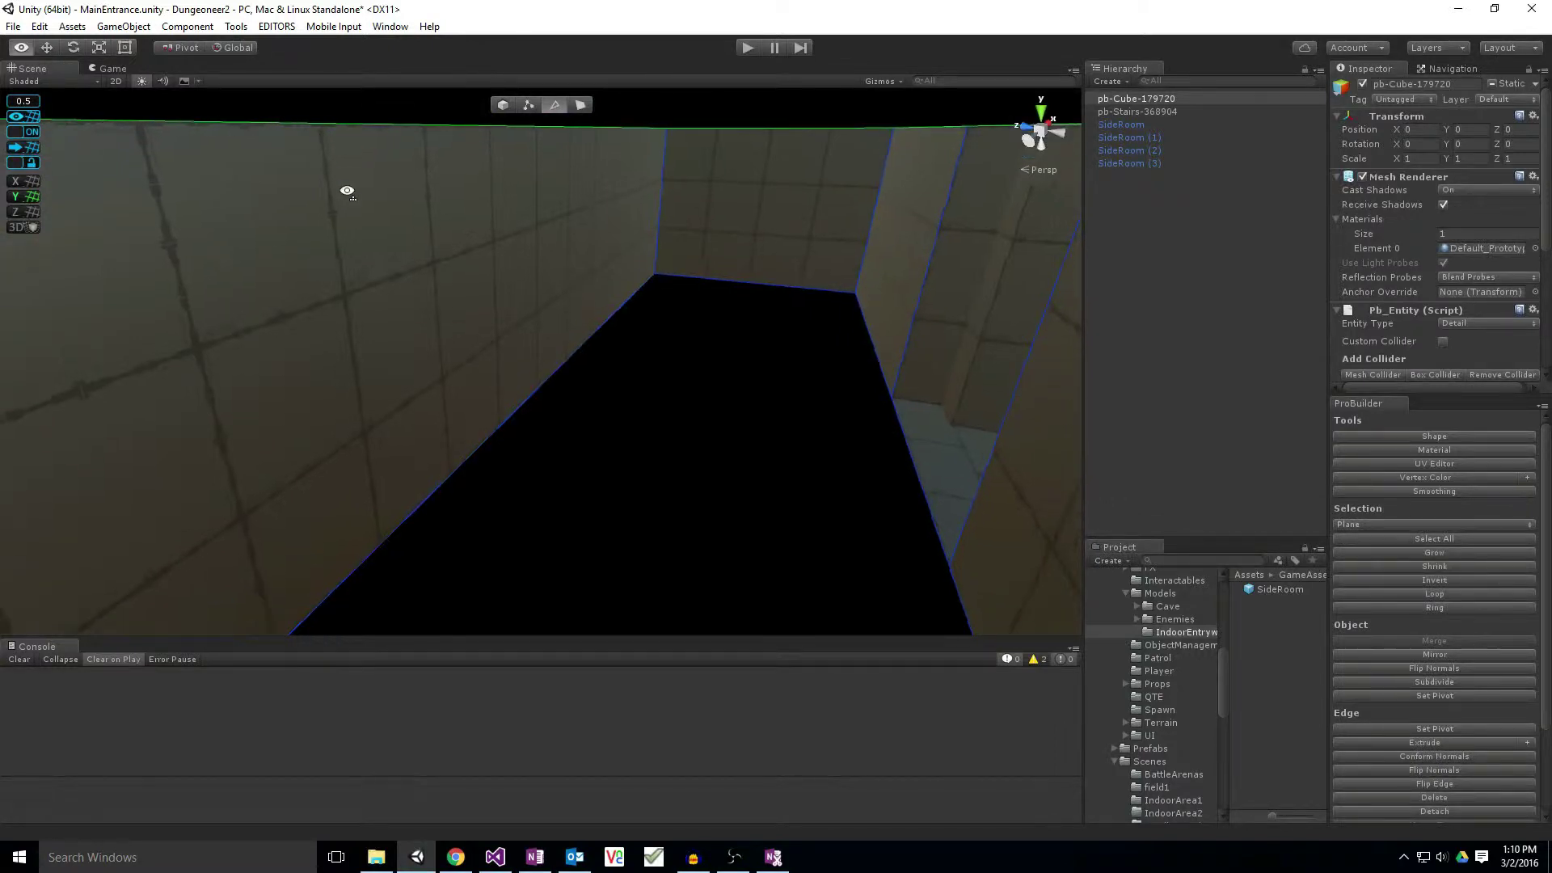
left_click_drag(338, 166, 304, 128, "alt")
mouse_move(469, 510)
left_mouse_down("alt")
mouse_move(504, 530)
mouse_move(665, 522)
mouse_move(757, 481)
mouse_move(858, 505)
mouse_move(640, 405)
mouse_move(683, 444)
mouse_move(598, 267)
left_mouse_up("alt")
left_click(640, 405)
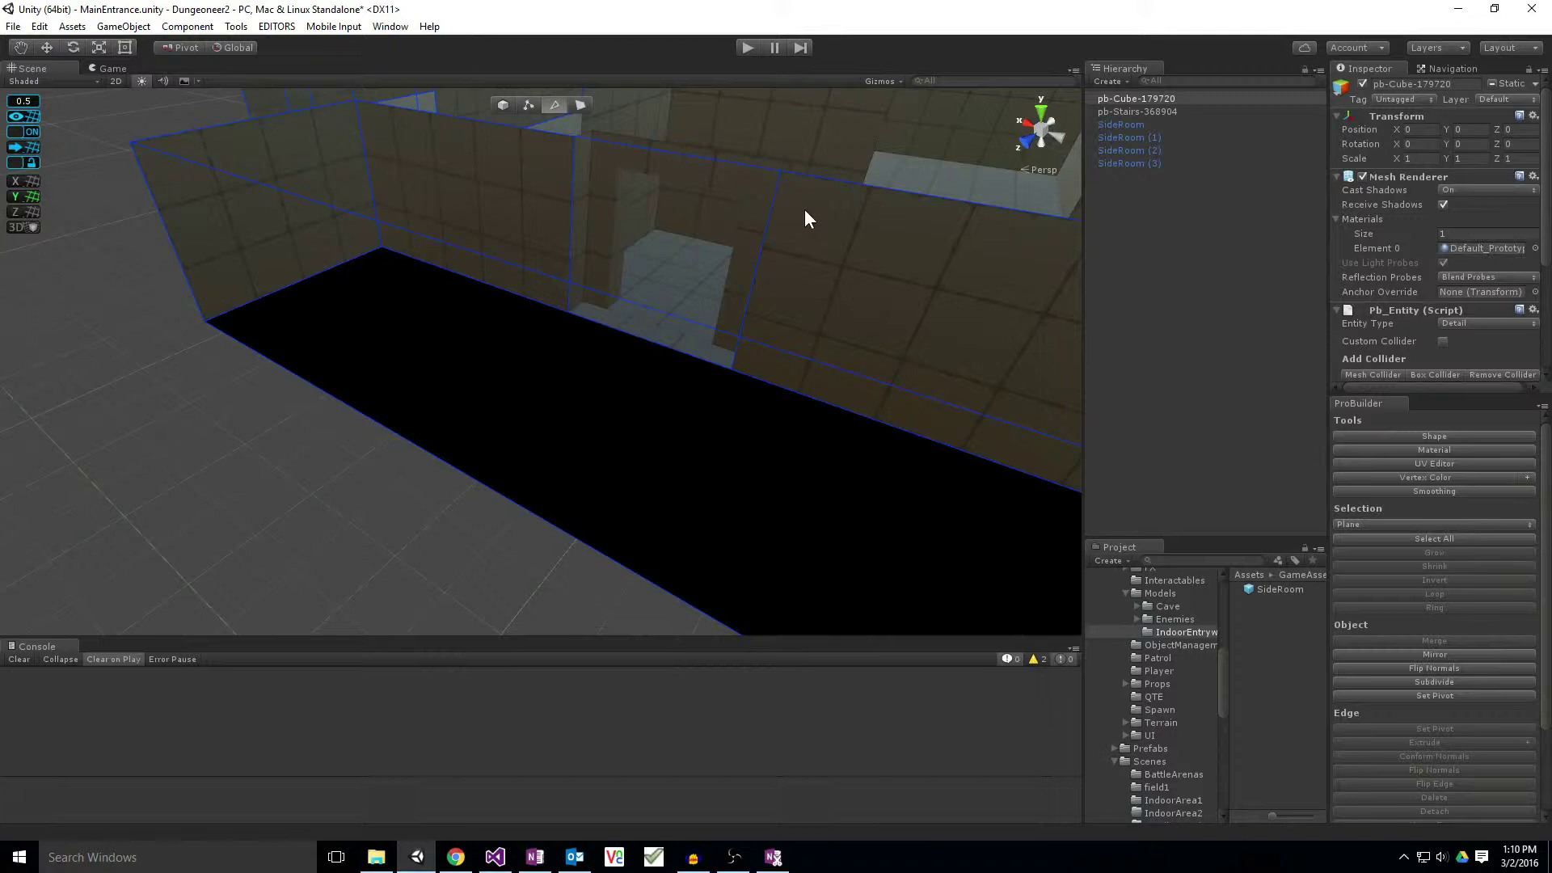
mouse_move(855, 193)
left_mouse_down("alt")
mouse_move(408, 274)
mouse_move(422, 258)
mouse_move(385, 127)
left_mouse_up("alt")
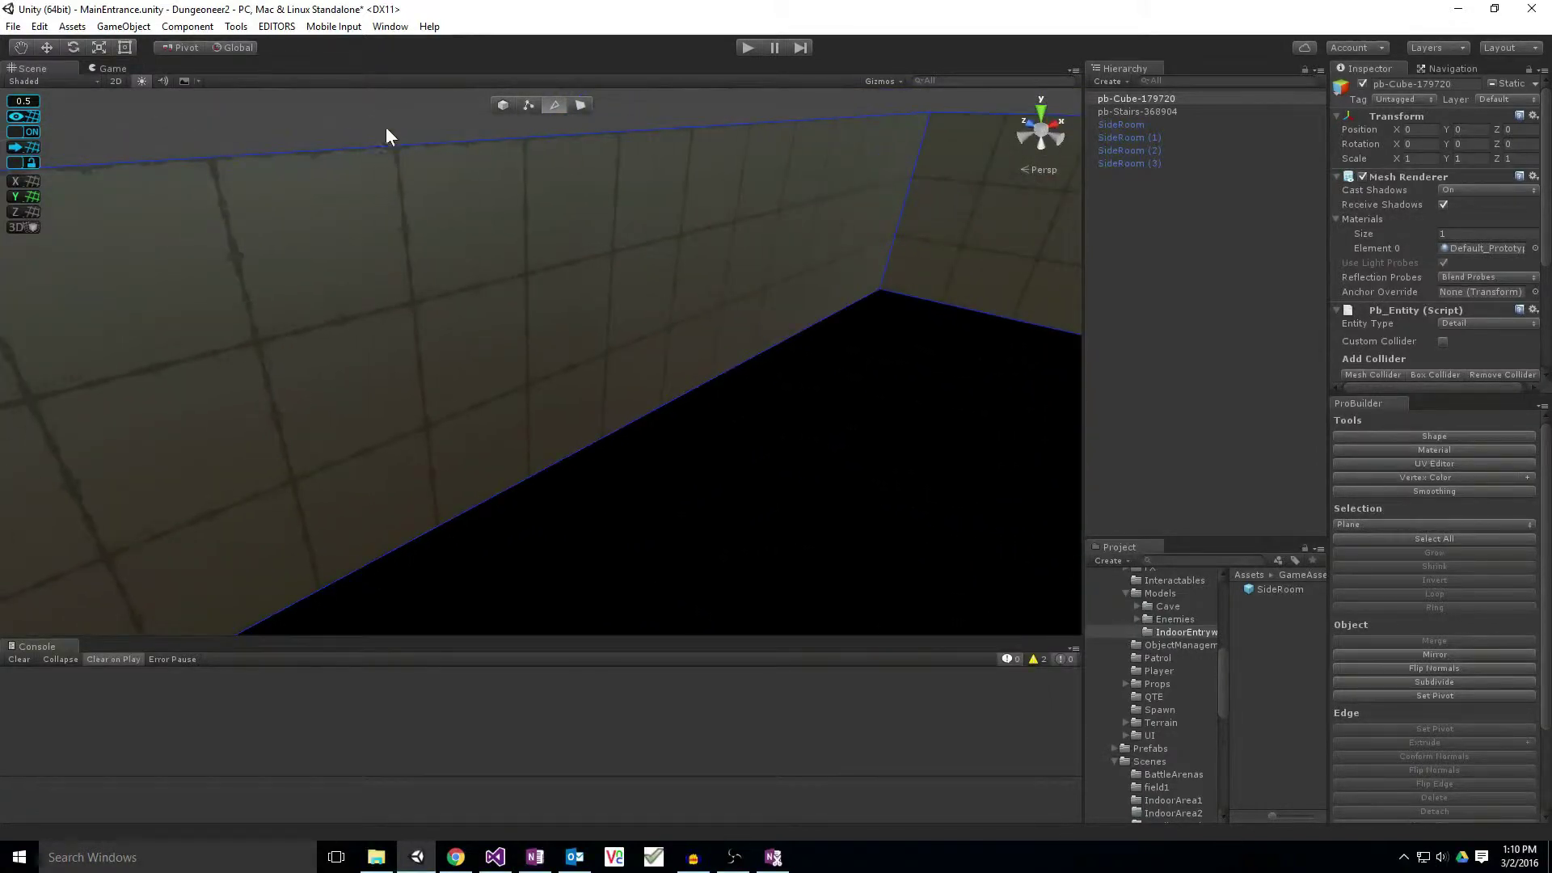
left_click(473, 501)
left_click_drag(596, 545, 826, 443, "alt")
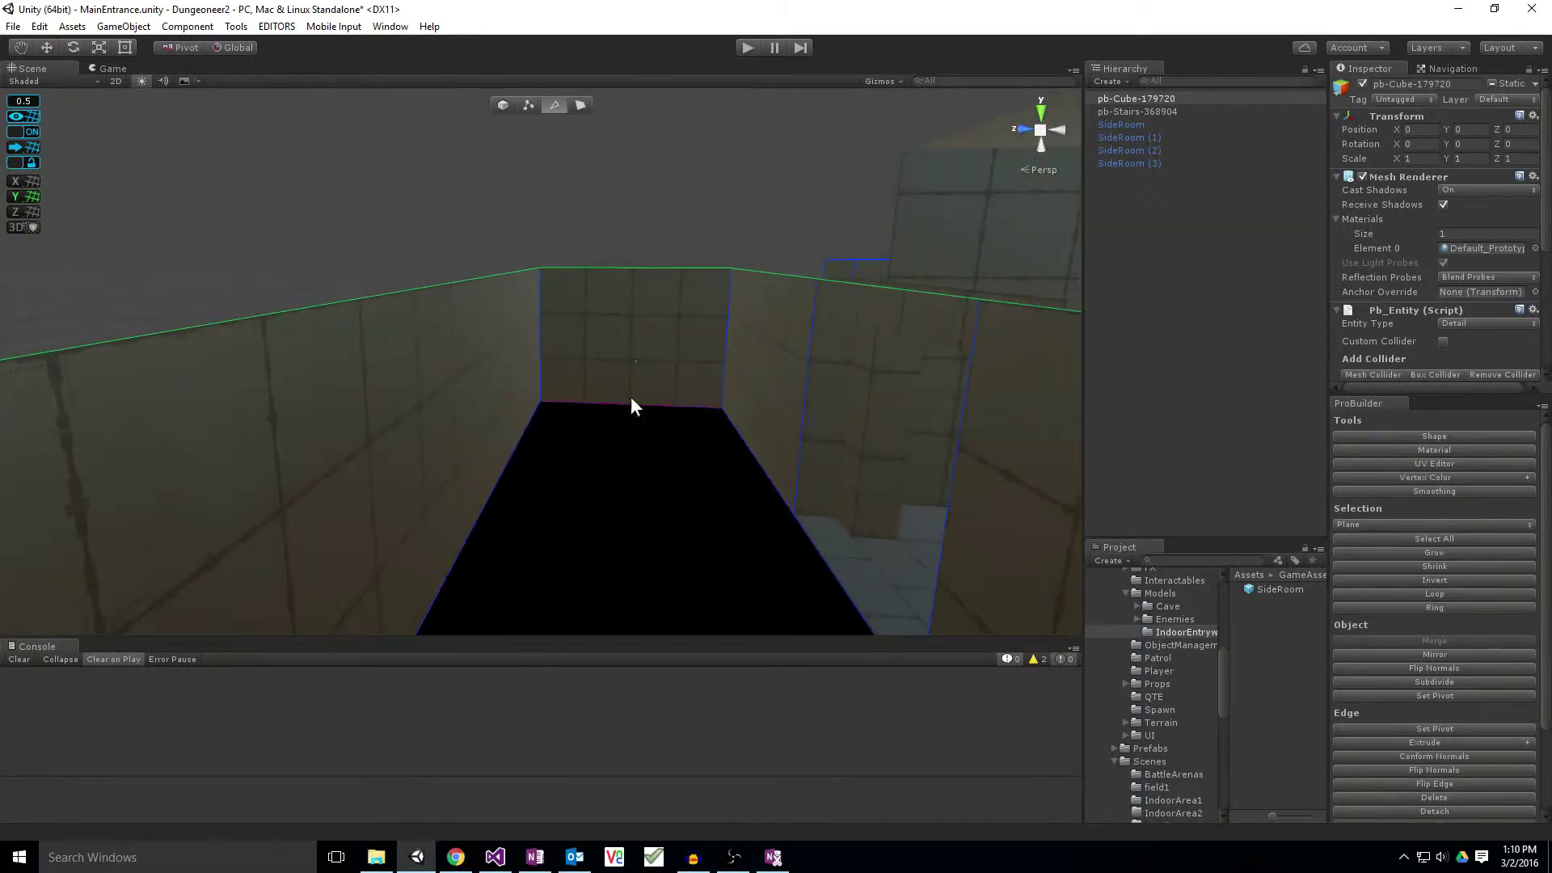
mouse_move(631, 396)
left_mouse_down("alt")
mouse_move(534, 400)
mouse_move(469, 308)
left_mouse_up("alt")
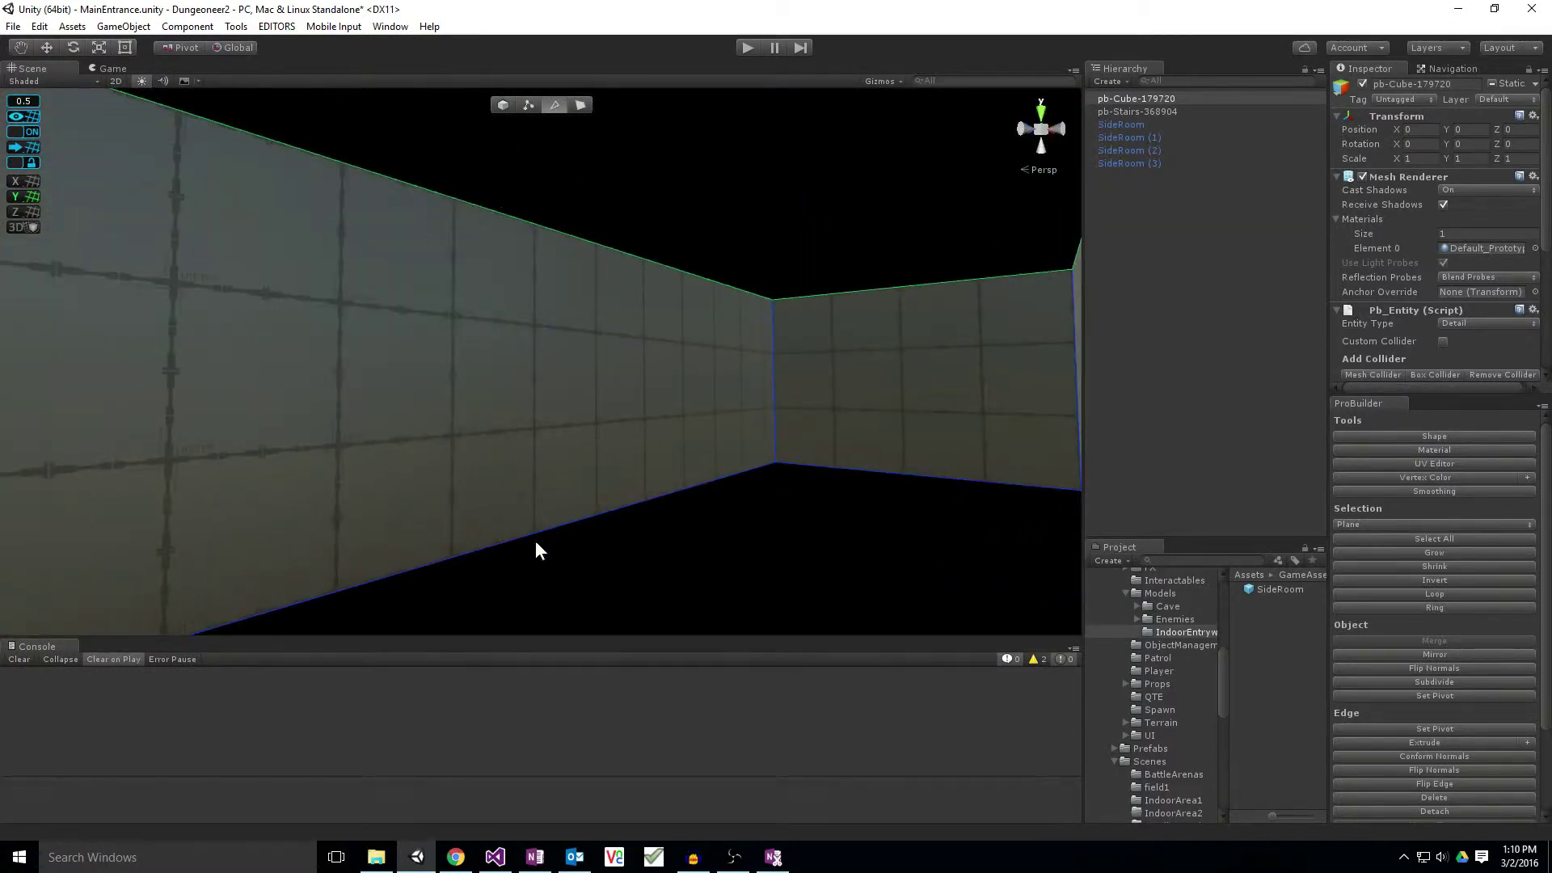
scroll(1428, 756, "down", 3)
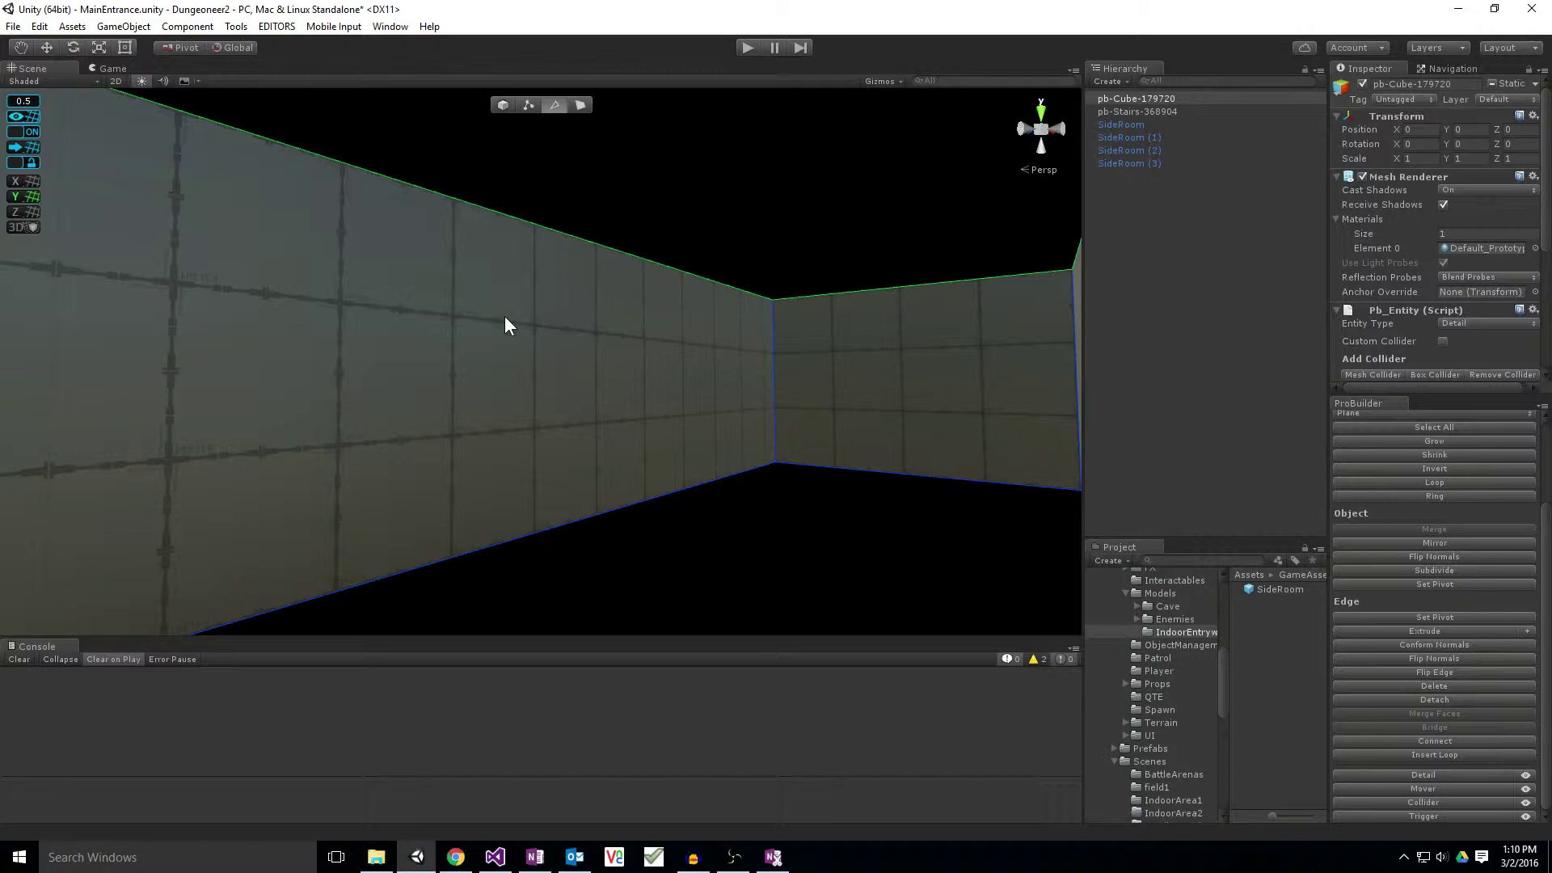
Fly toward the doorway and look down at the floor and a wall corner.
mouse_move(532, 421)
right_mouse_down()
mouse_move(1069, 480)
mouse_move(481, 293)
right_mouse_up()
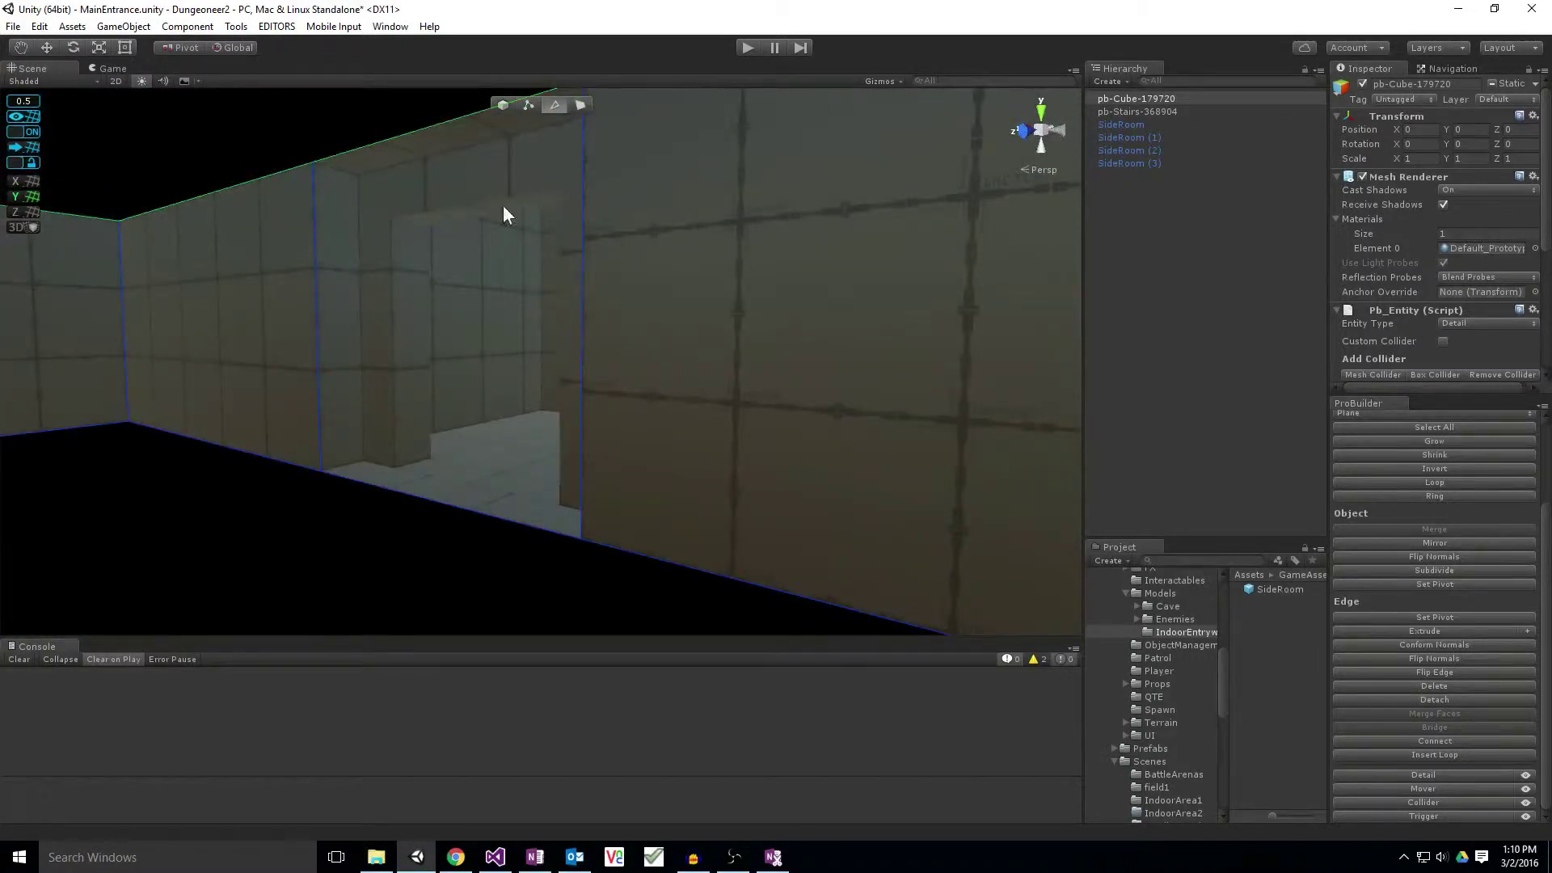
scroll(549, 515, "up", 3)
scroll(547, 422, "up", 3)
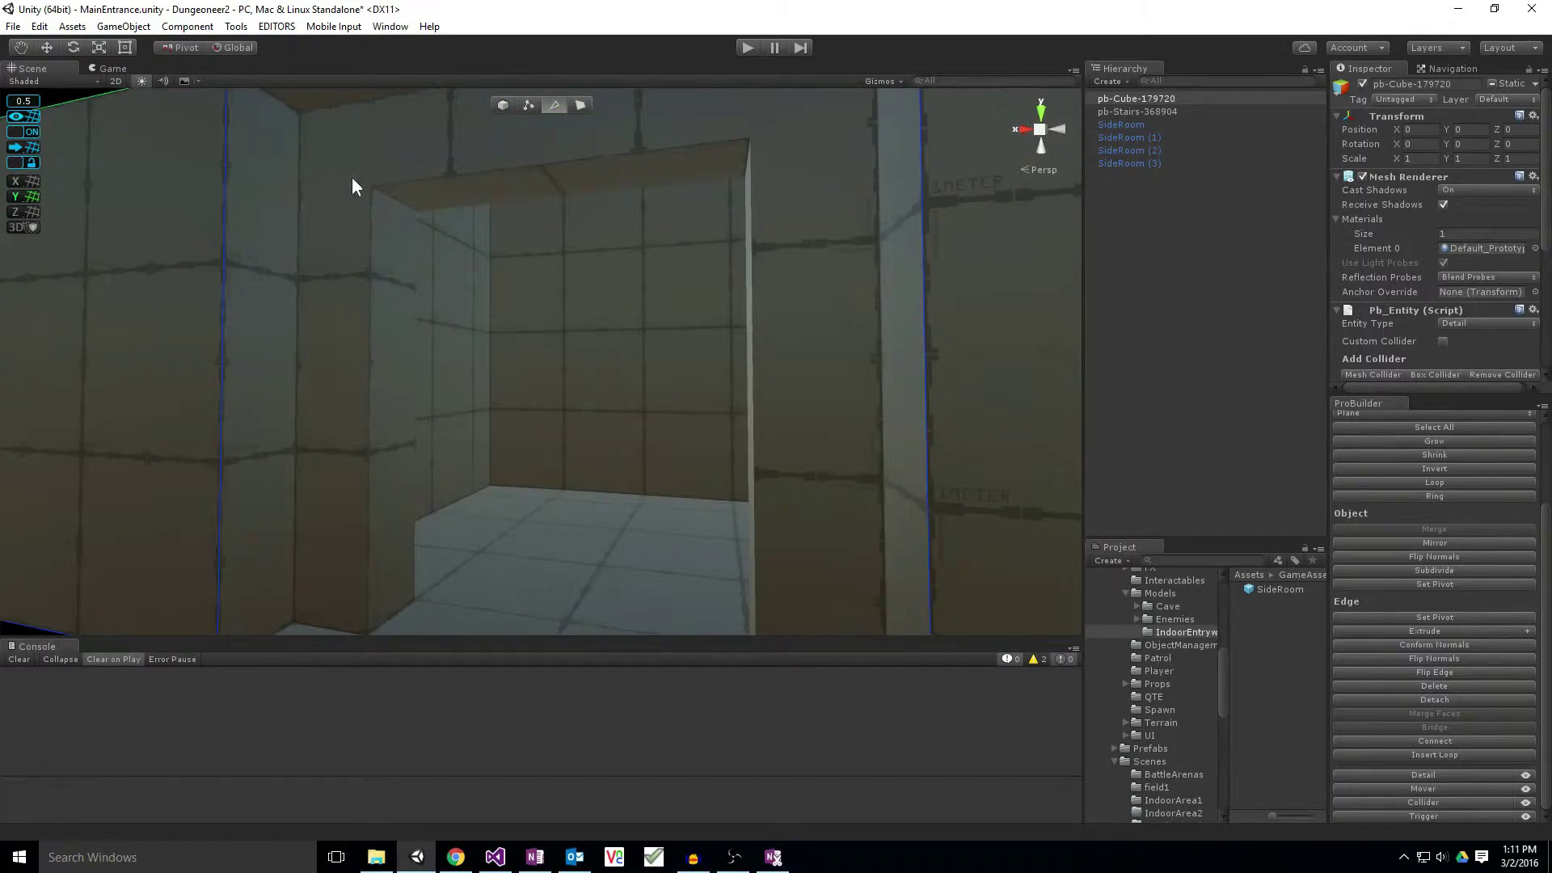
mouse_move(515, 352)
right_mouse_down()
mouse_move(794, 514)
mouse_move(1260, 535)
right_mouse_up()
right_click_drag(632, 442, 438, 426)
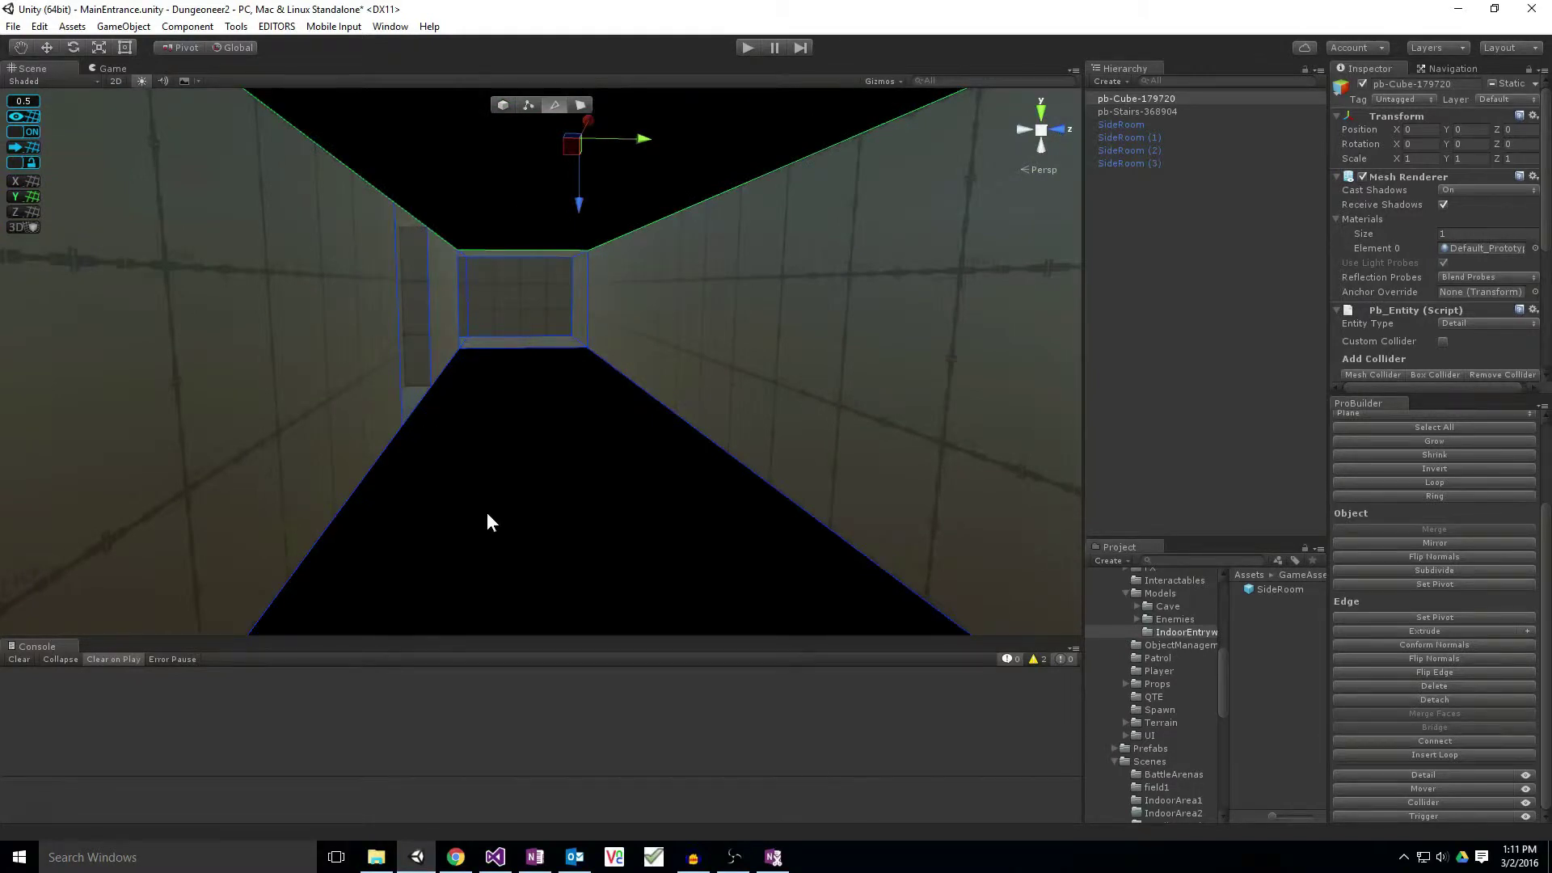
mouse_move(494, 531)
right_mouse_down()
mouse_move(501, 435)
mouse_move(586, 561)
mouse_move(534, 167)
right_mouse_up()
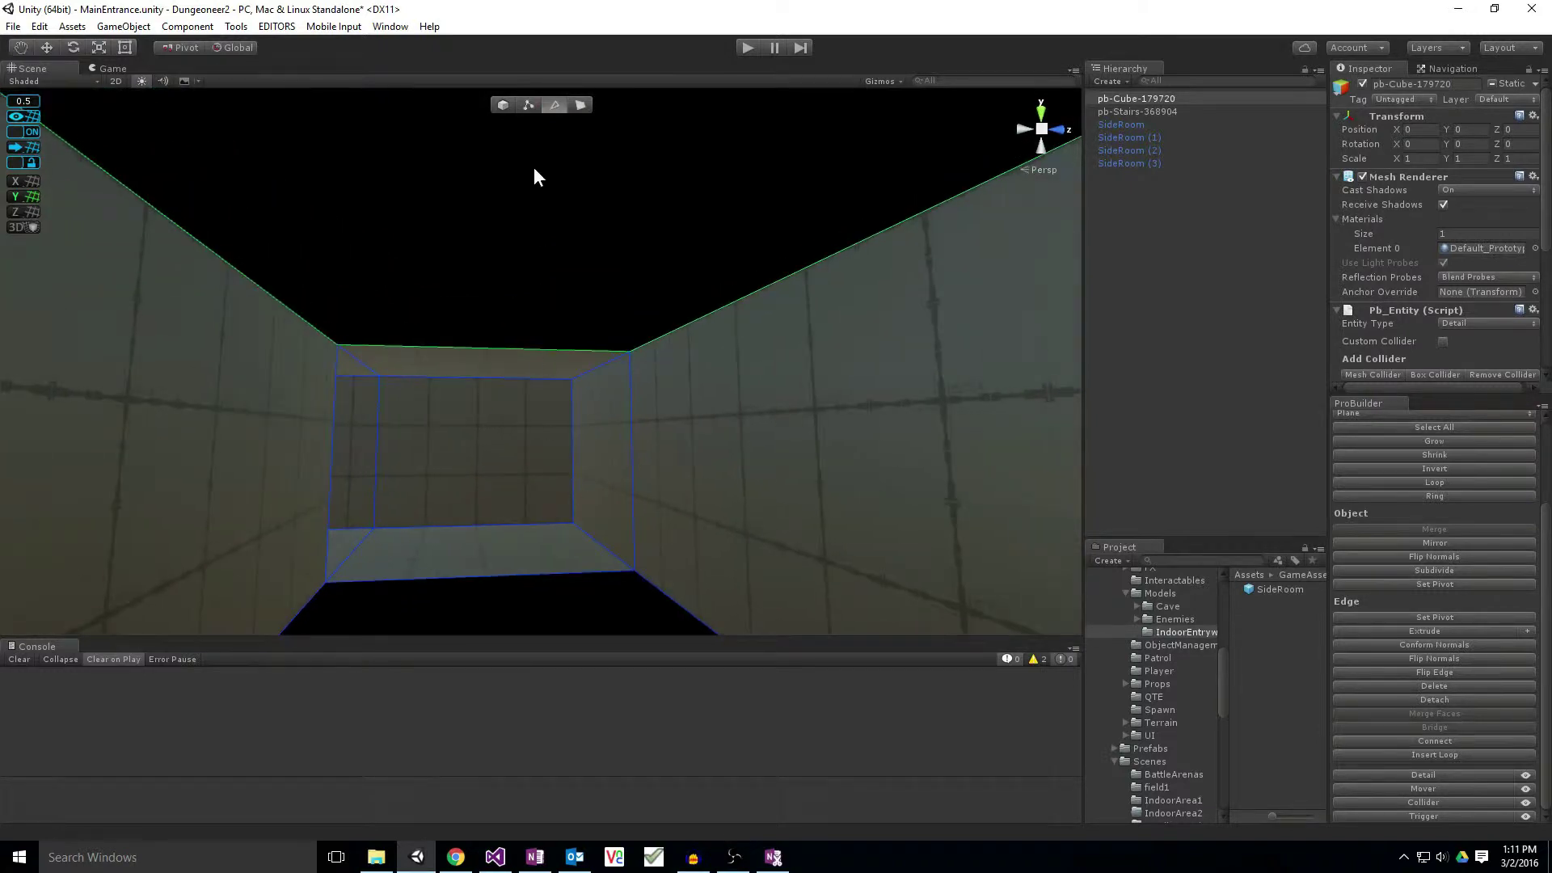
mouse_move(501, 246)
right_mouse_down()
mouse_move(519, 441)
mouse_move(877, 496)
right_mouse_up()
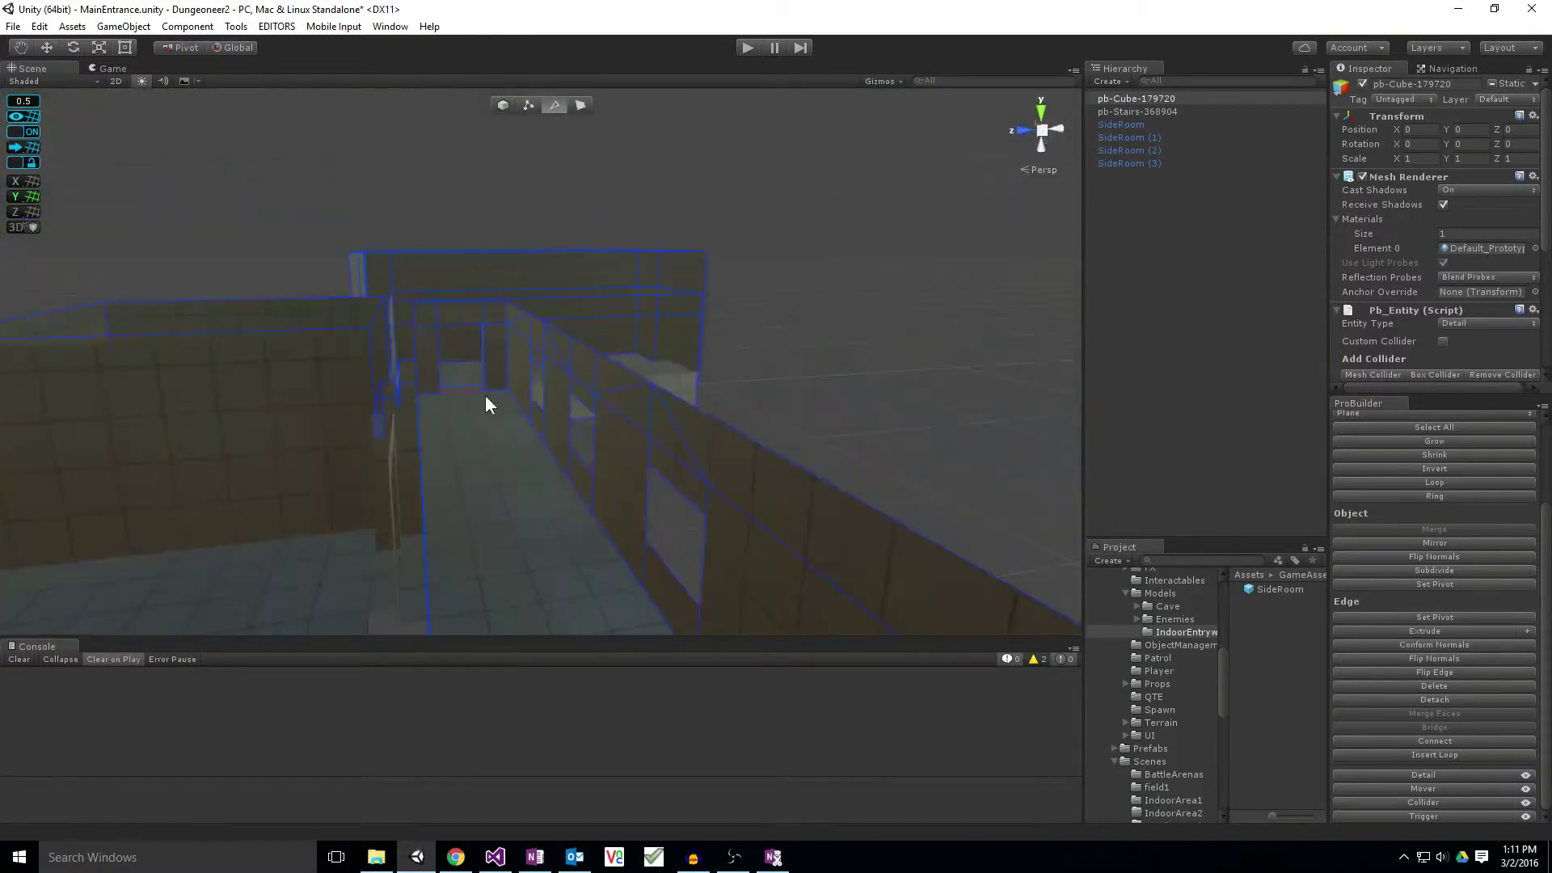
mouse_move(877, 496)
right_mouse_down()
mouse_move(1223, 559)
mouse_move(441, 415)
mouse_move(683, 351)
mouse_move(862, 439)
mouse_move(900, 408)
mouse_move(680, 384)
mouse_move(680, 423)
right_mouse_up()
Select the far wall and floor faces, then run Remove Degenerate Triangles (zero removed).
left_click(665, 285)
left_click(679, 423)
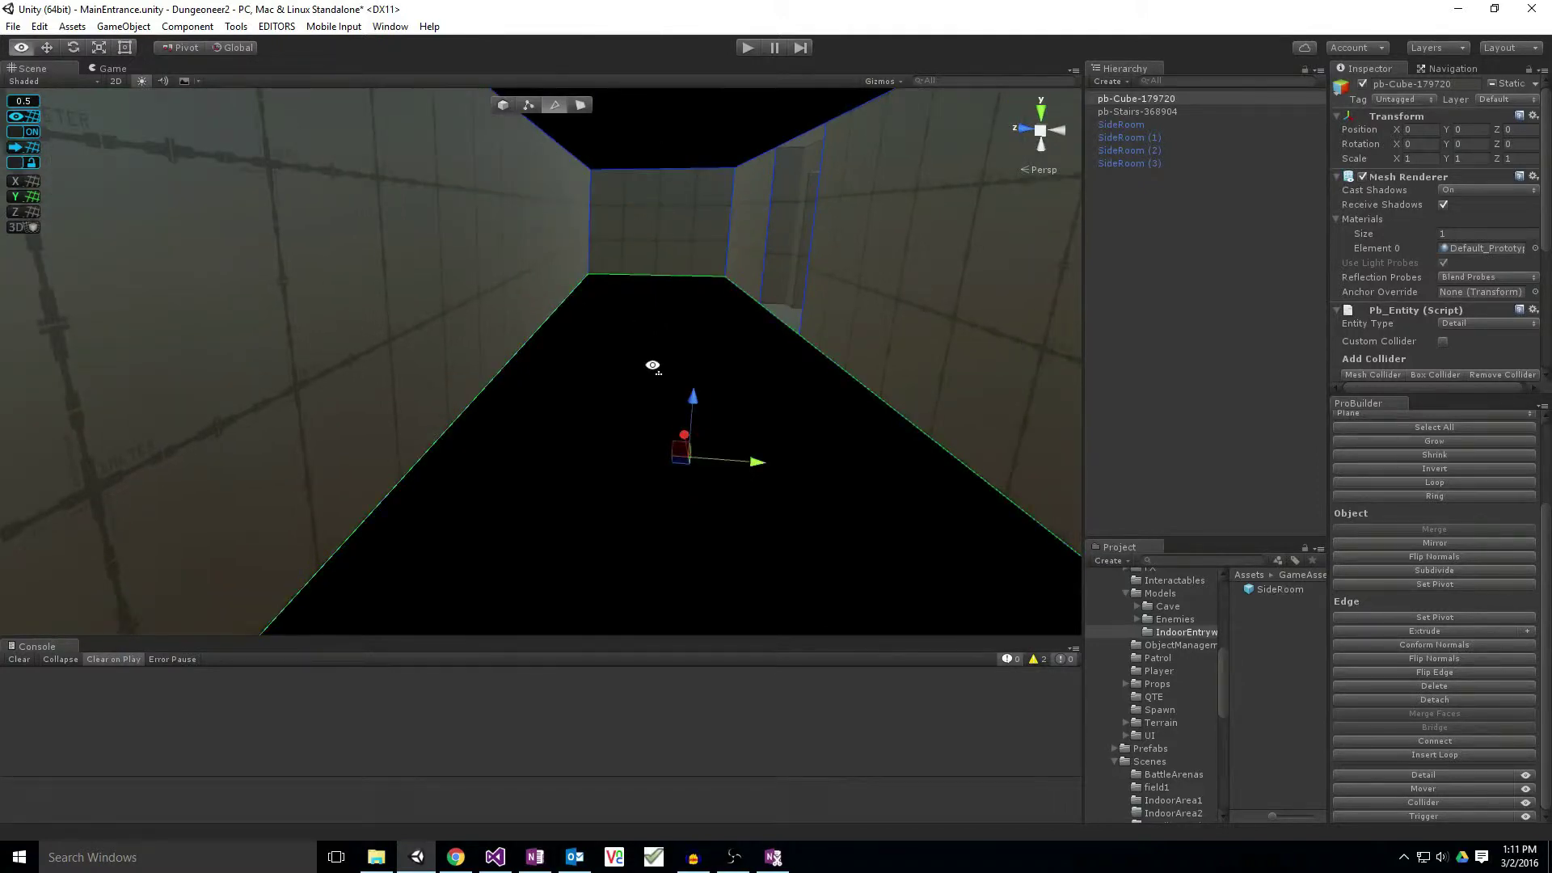
right_click_drag(644, 364, 651, 259)
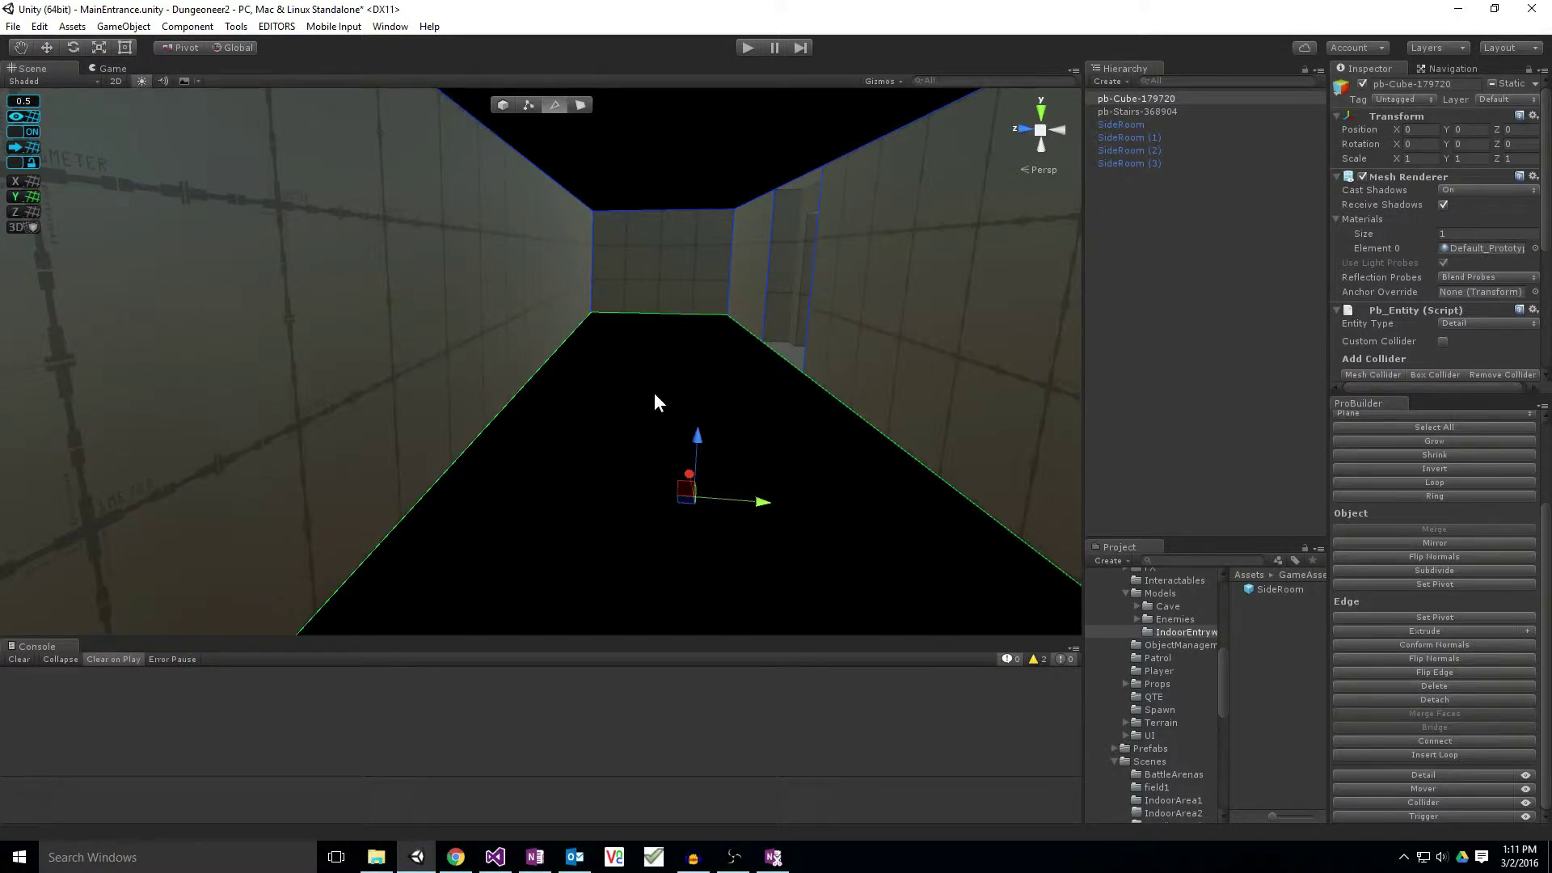
mouse_move(654, 403)
right_mouse_down()
mouse_move(729, 391)
mouse_move(662, 362)
right_mouse_up()
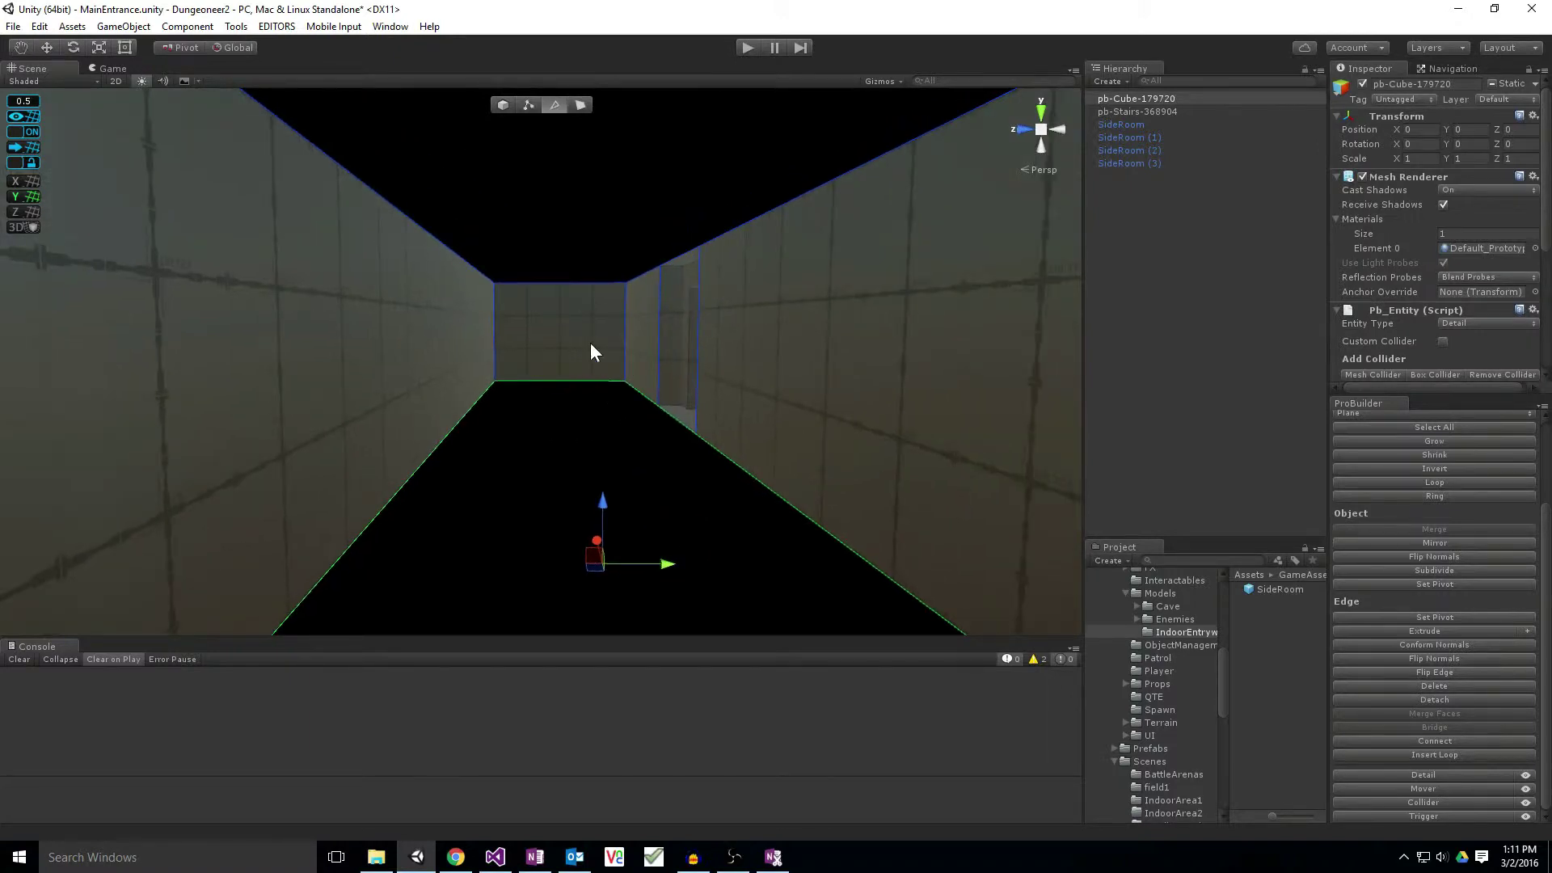
left_click(236, 25)
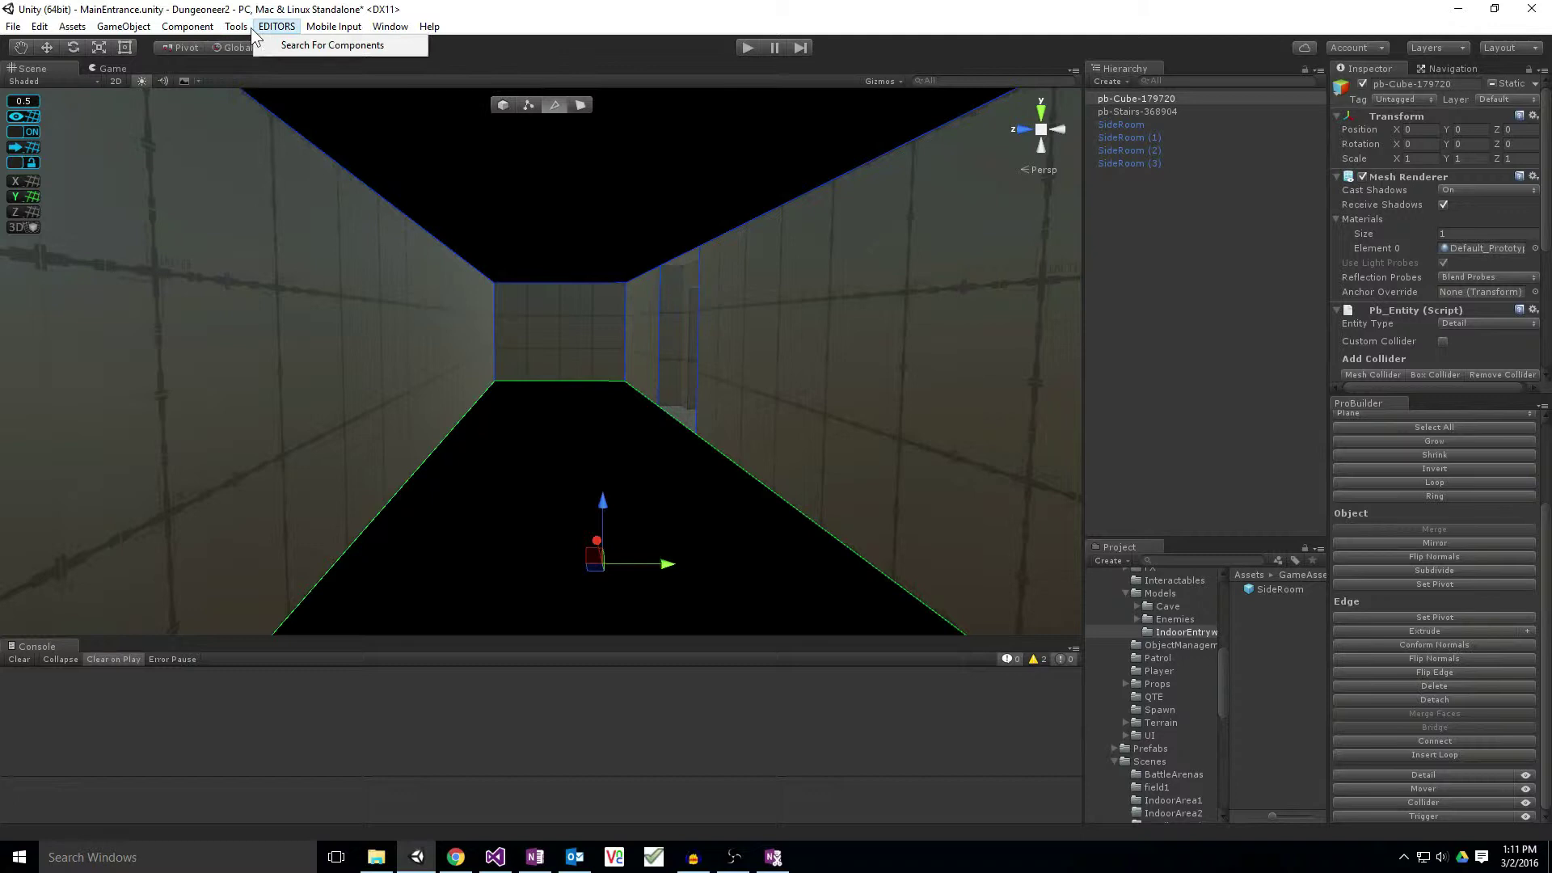
mouse_move(273, 116)
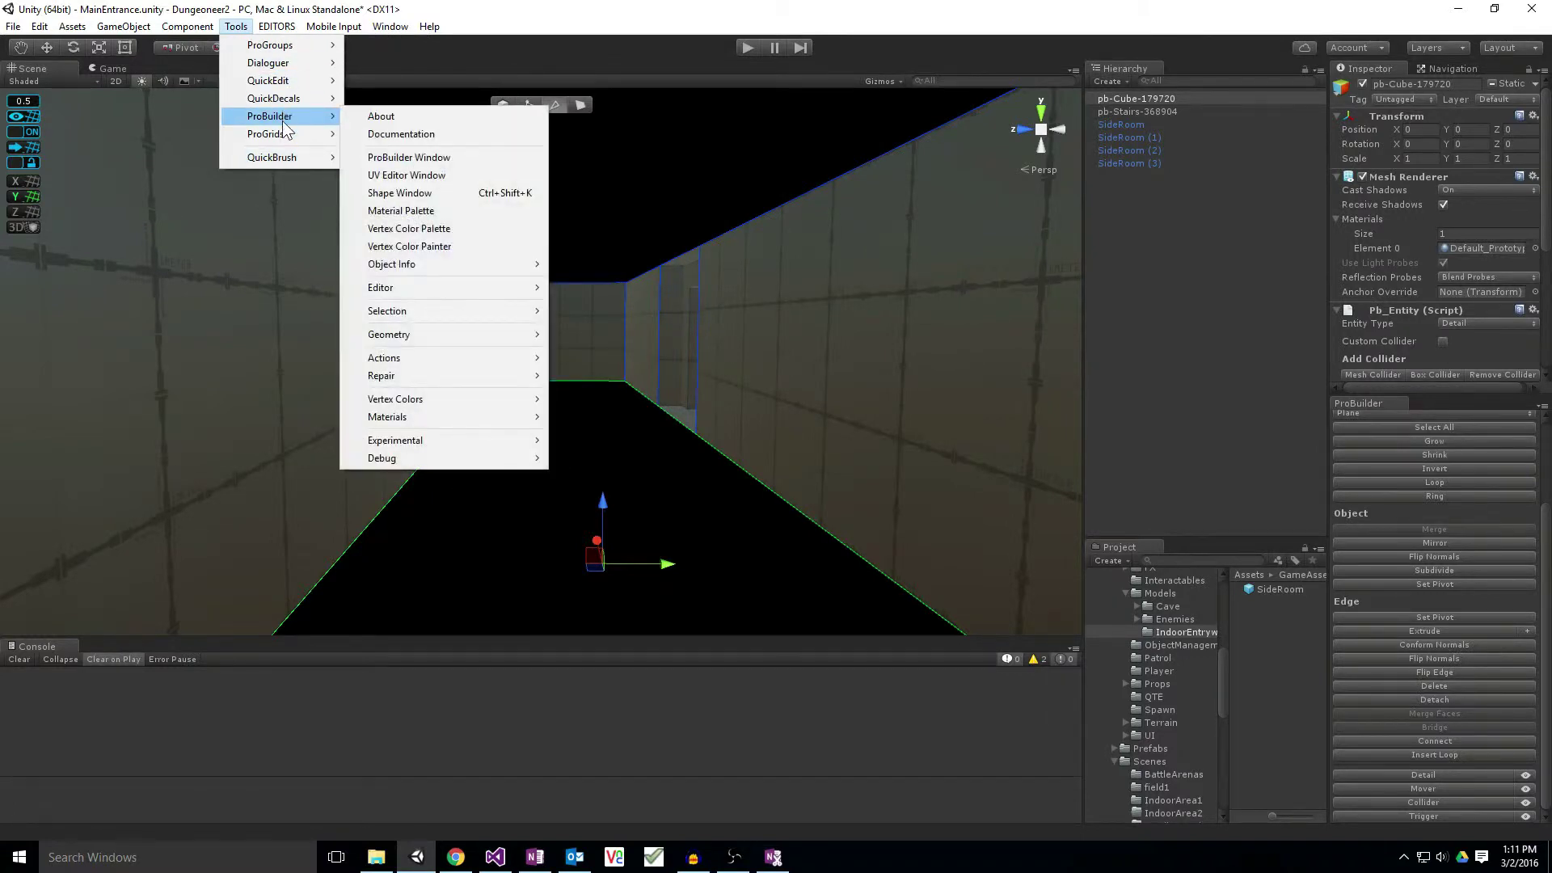
mouse_move(382, 375)
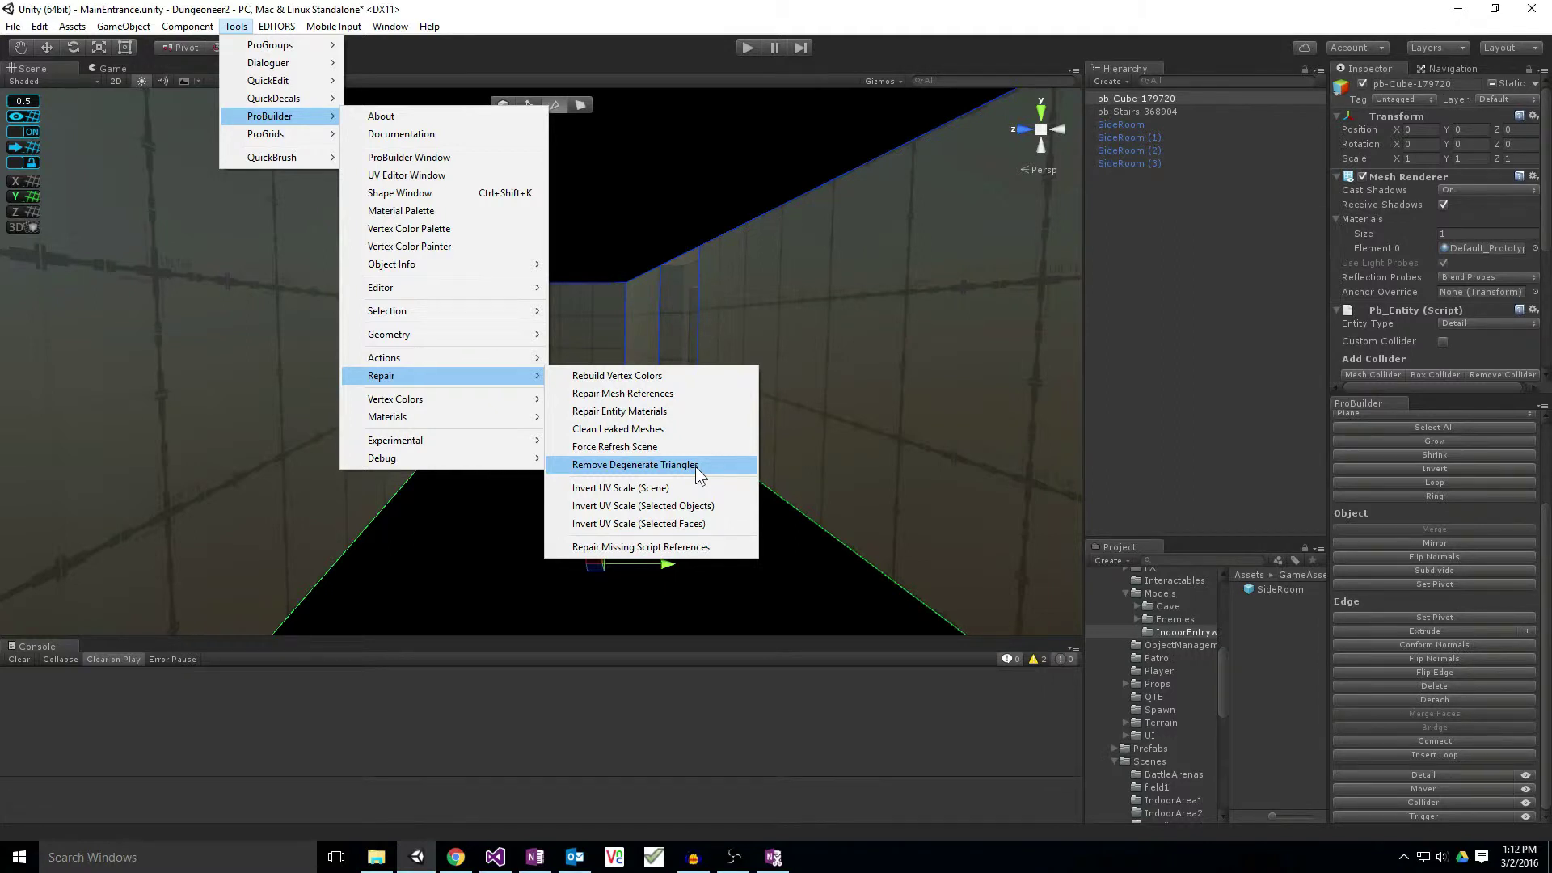
left_click(688, 467)
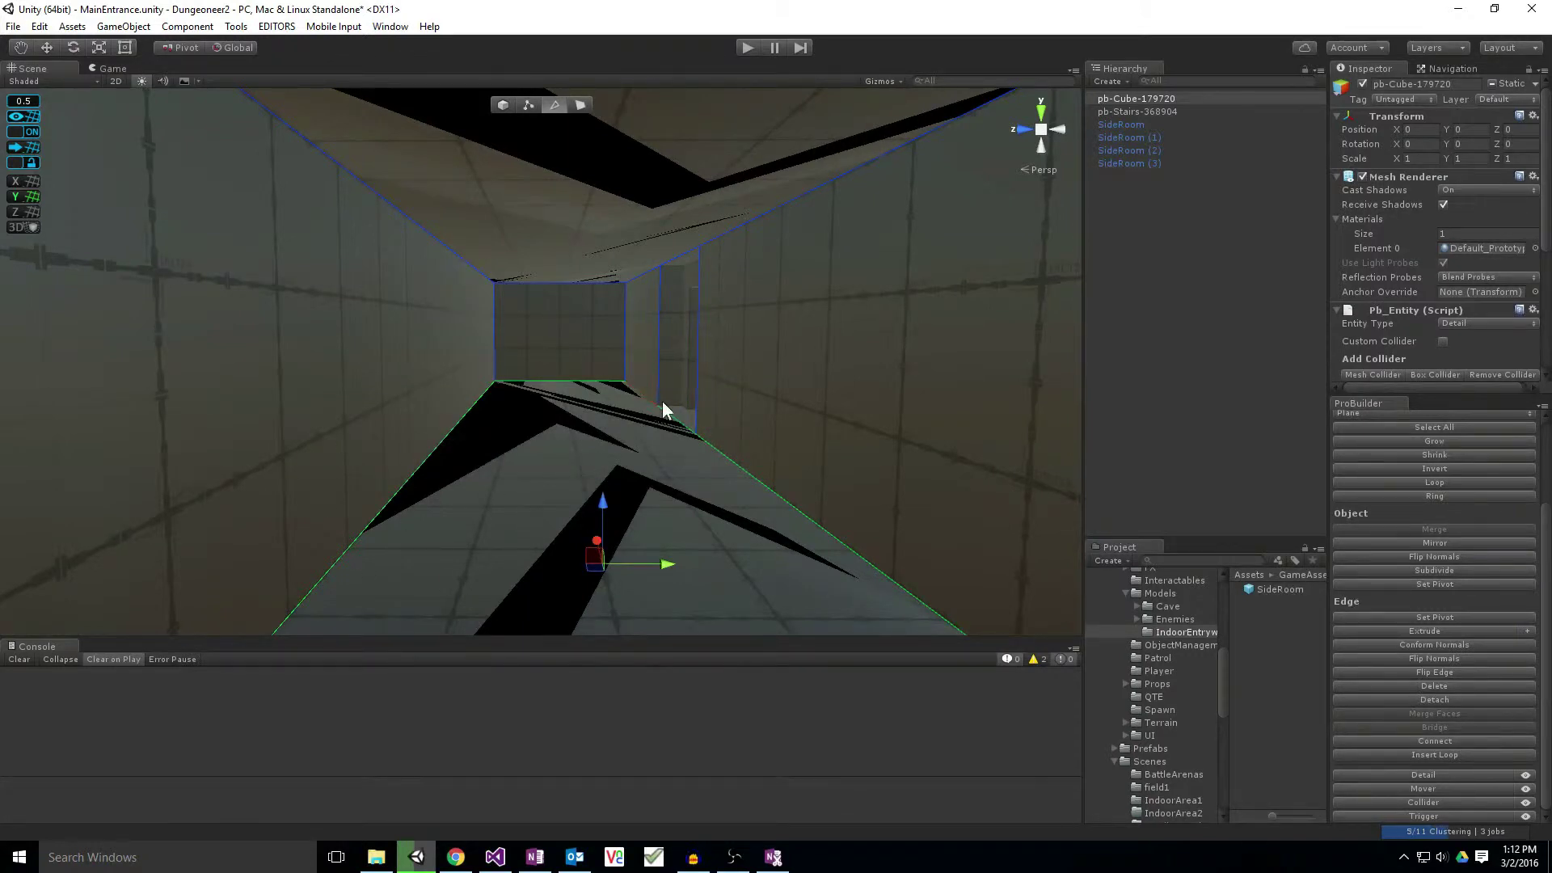
mouse_move(663, 404)
right_mouse_down()
mouse_move(683, 278)
mouse_move(669, 404)
mouse_move(556, 430)
right_mouse_up()
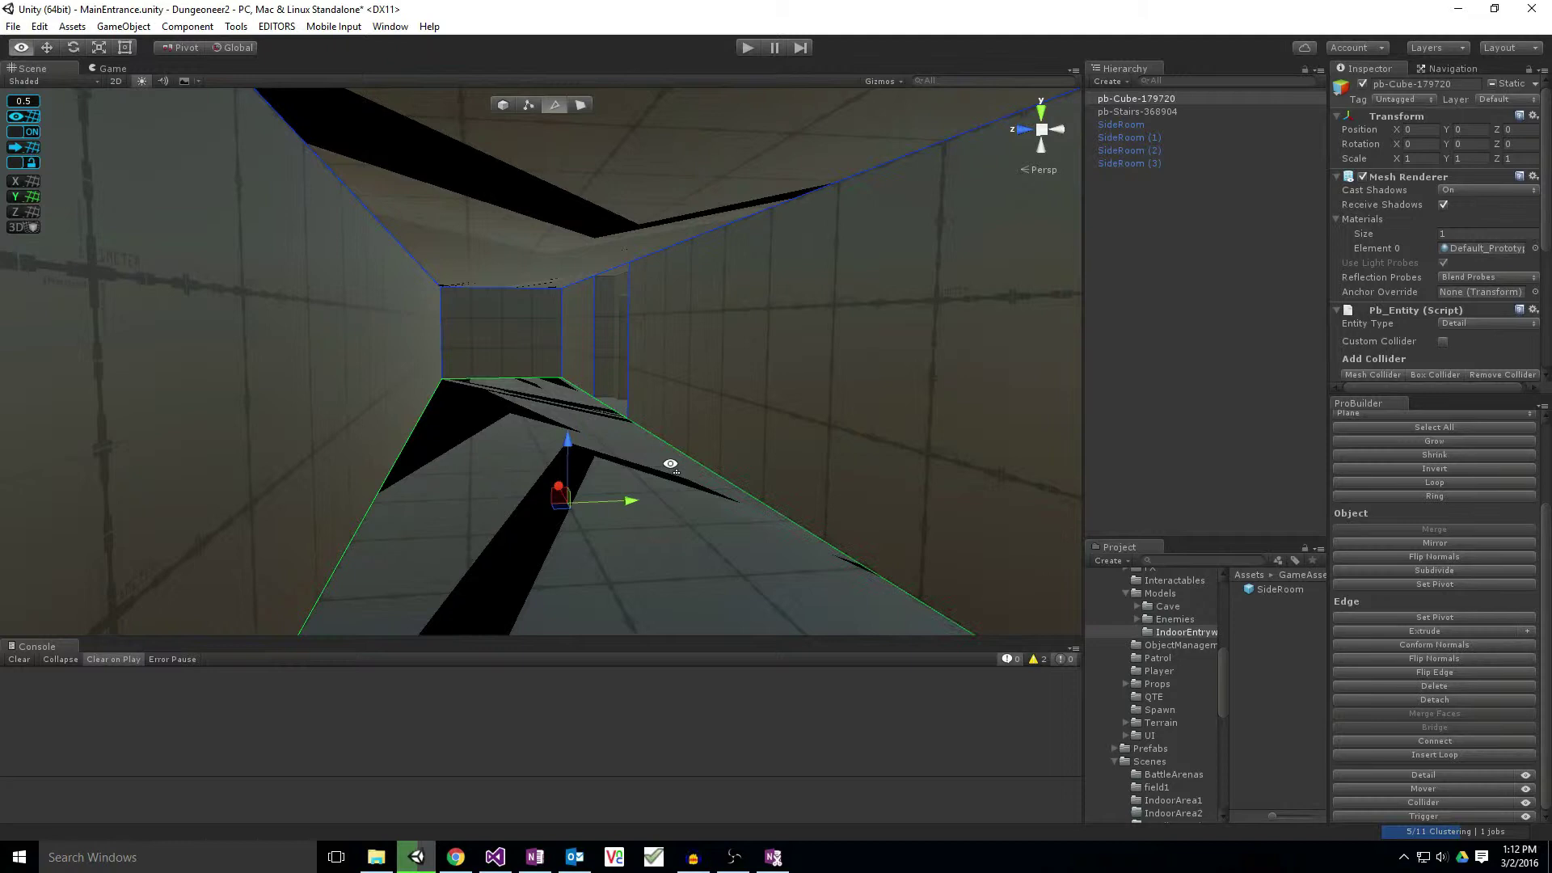
mouse_move(666, 462)
right_mouse_down()
mouse_move(631, 468)
mouse_move(458, 228)
right_mouse_up()
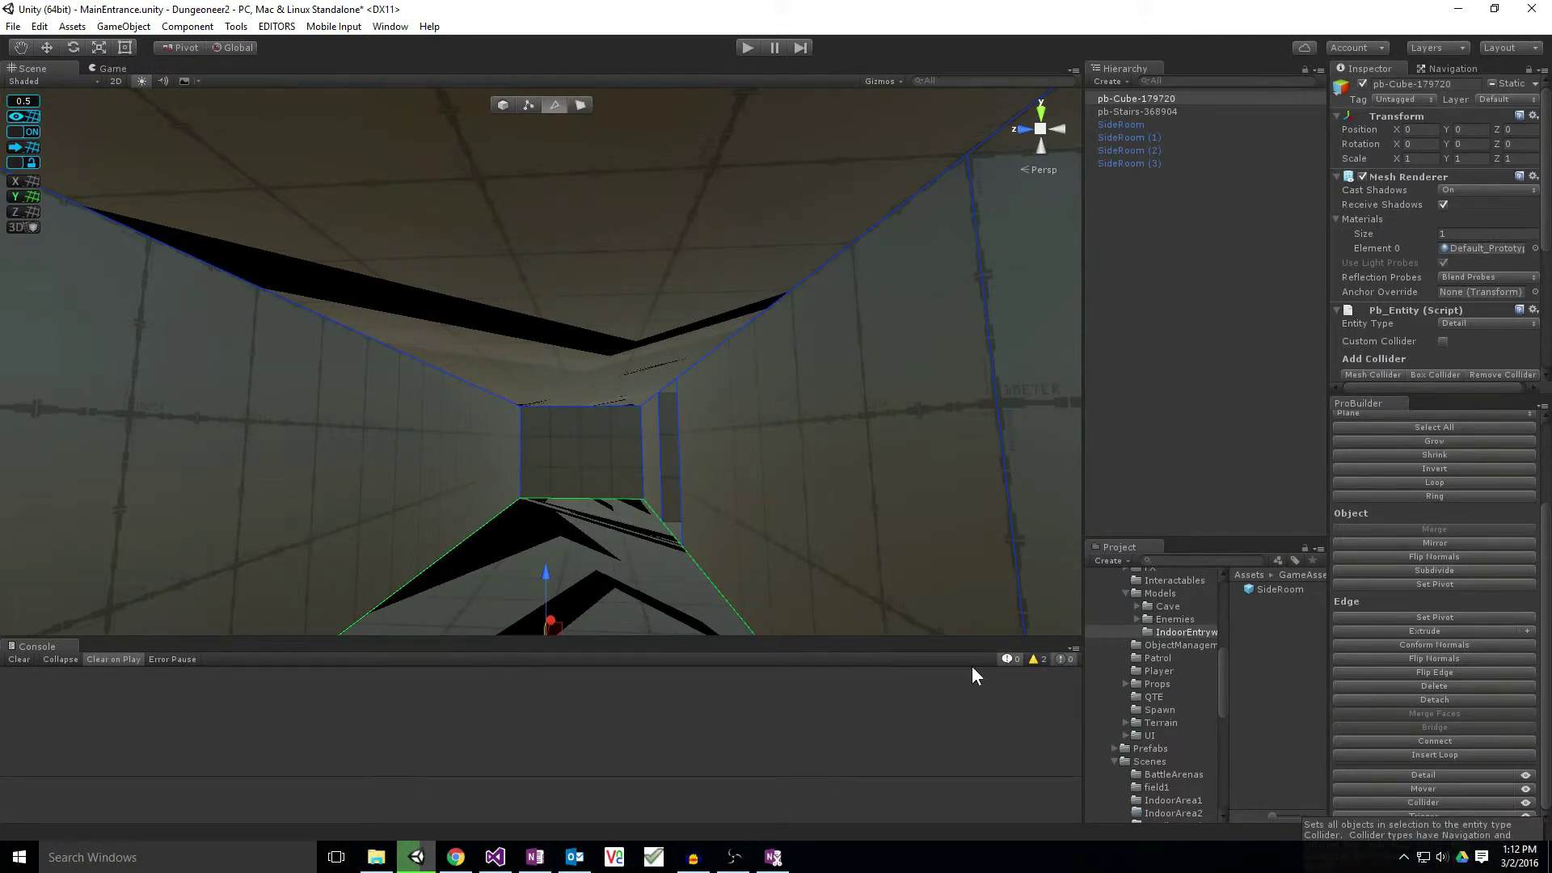
mouse_move(693, 450)
right_mouse_down()
mouse_move(695, 368)
mouse_move(659, 454)
mouse_move(1044, 451)
right_mouse_up()
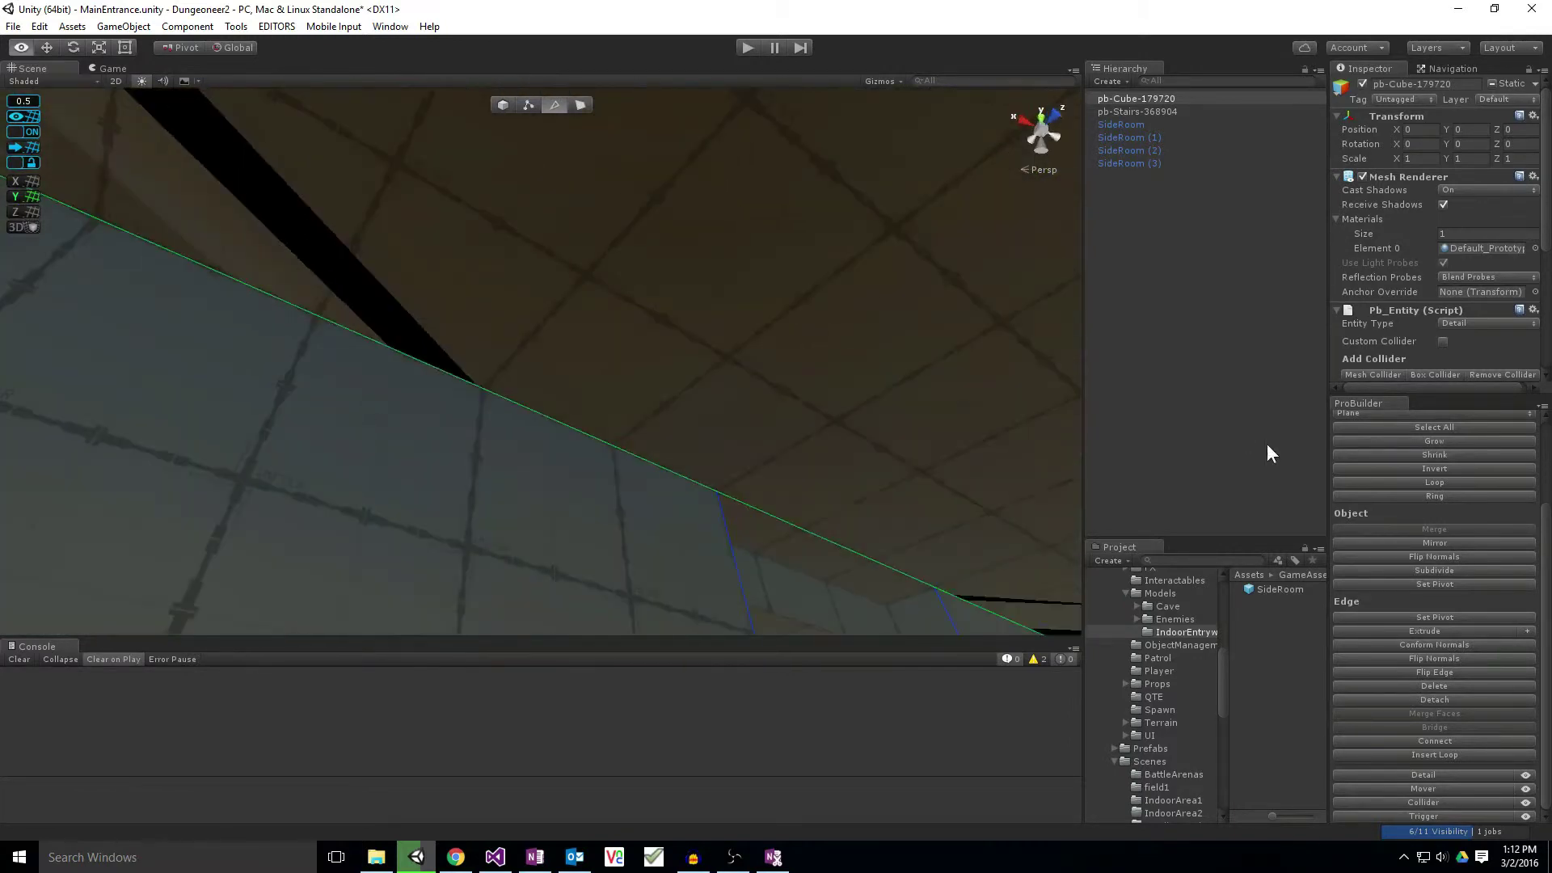
mouse_move(1266, 453)
right_mouse_down()
mouse_move(729, 426)
mouse_move(738, 505)
mouse_move(714, 458)
mouse_move(624, 433)
mouse_move(637, 414)
right_mouse_up()
scroll(618, 530, "up", 3)
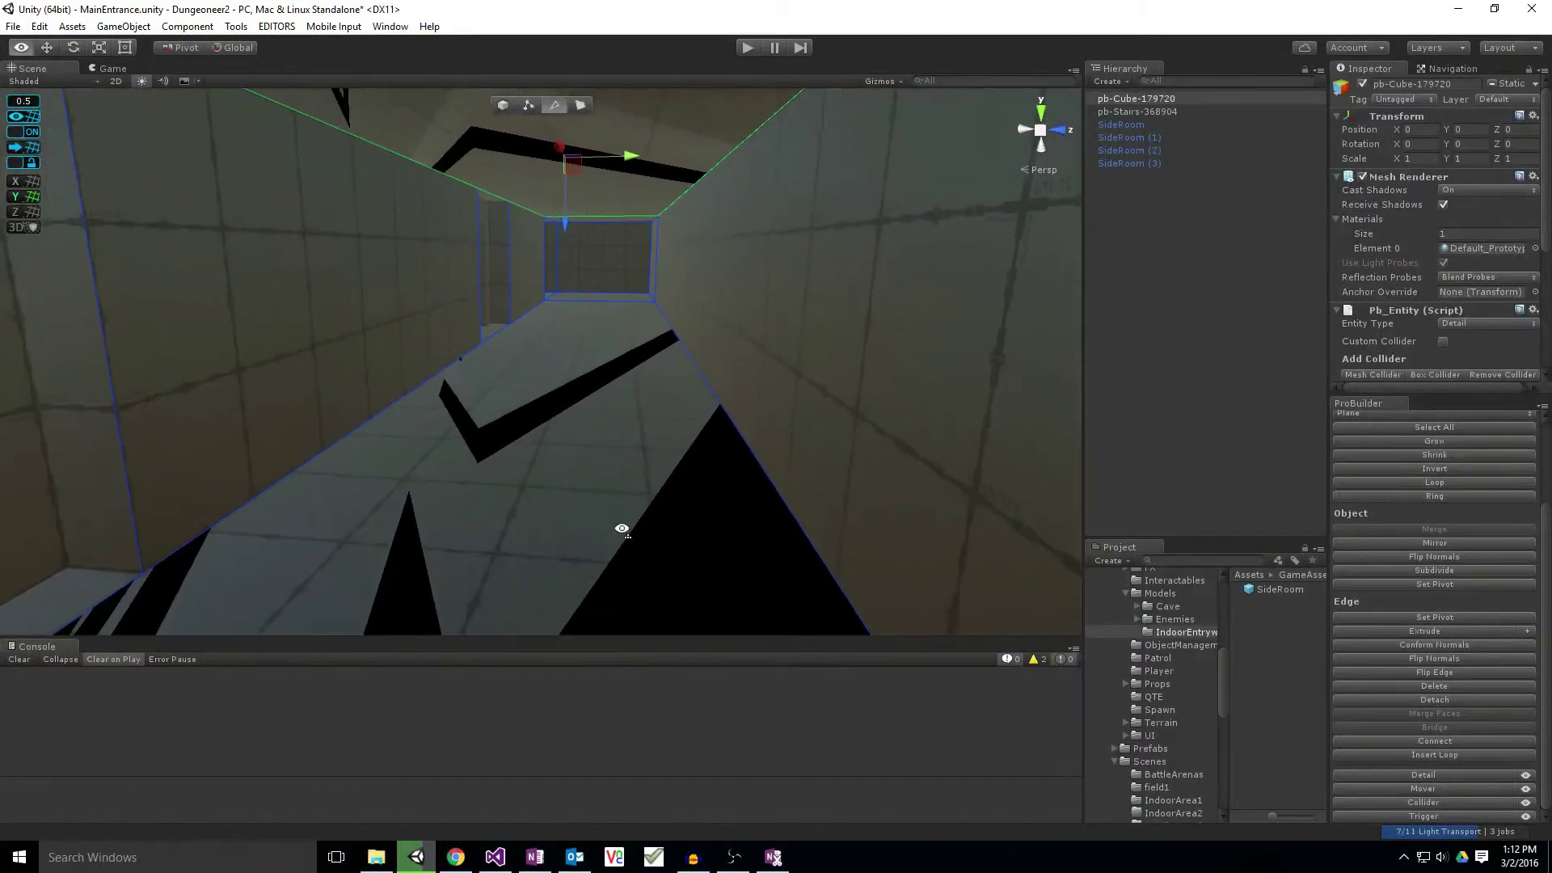
scroll(582, 524, "up", 2)
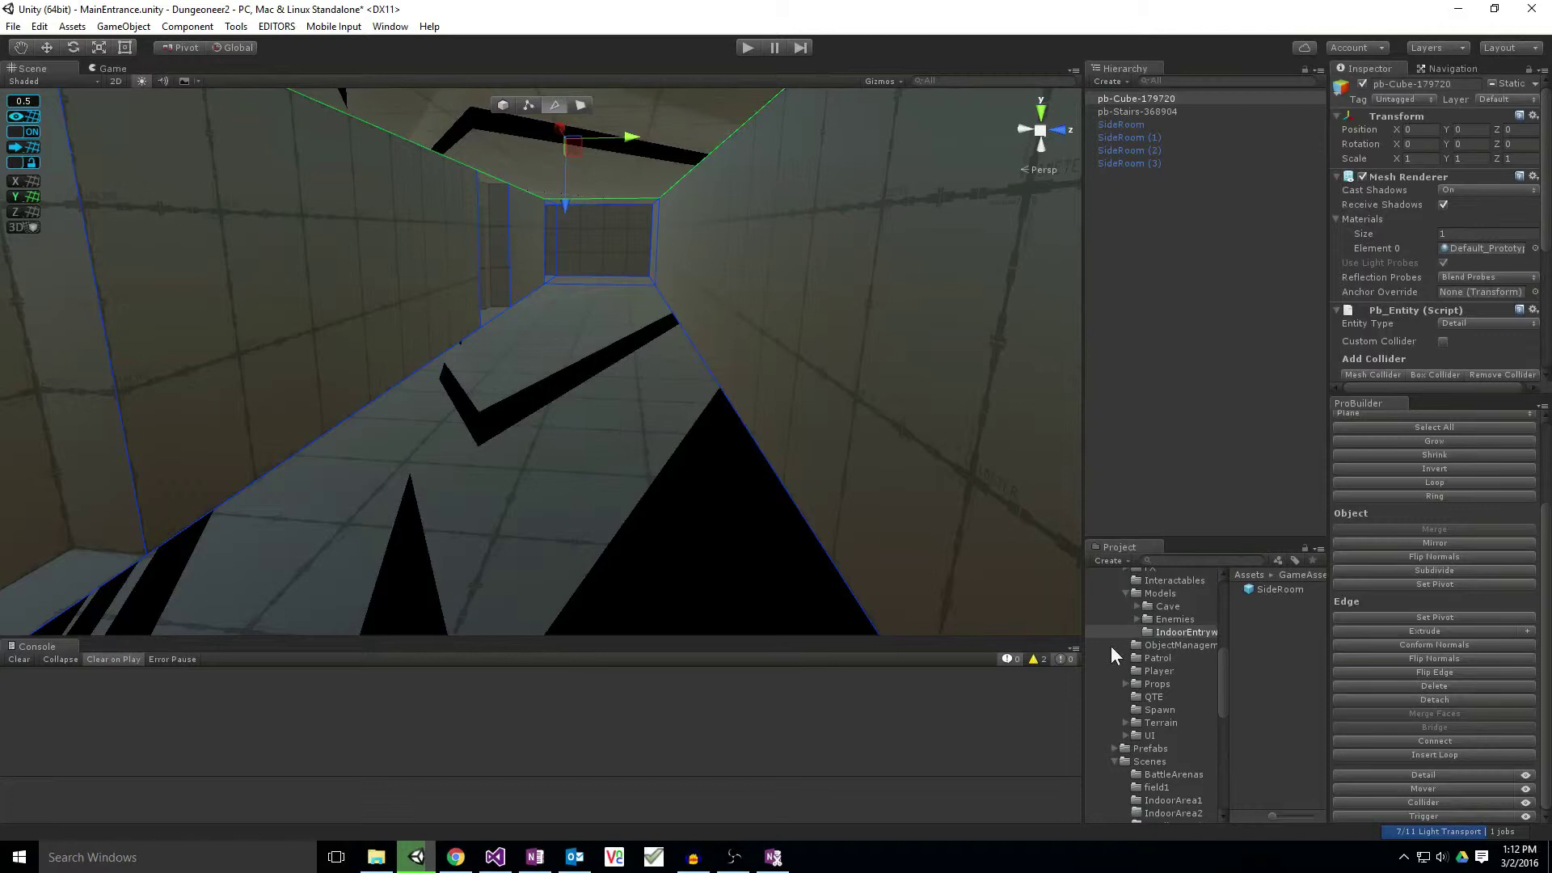
scroll(1147, 661, "down", 1)
scroll(1147, 660, "down", 1)
scroll(1140, 665, "down", 1)
scroll(1134, 658, "down", 1)
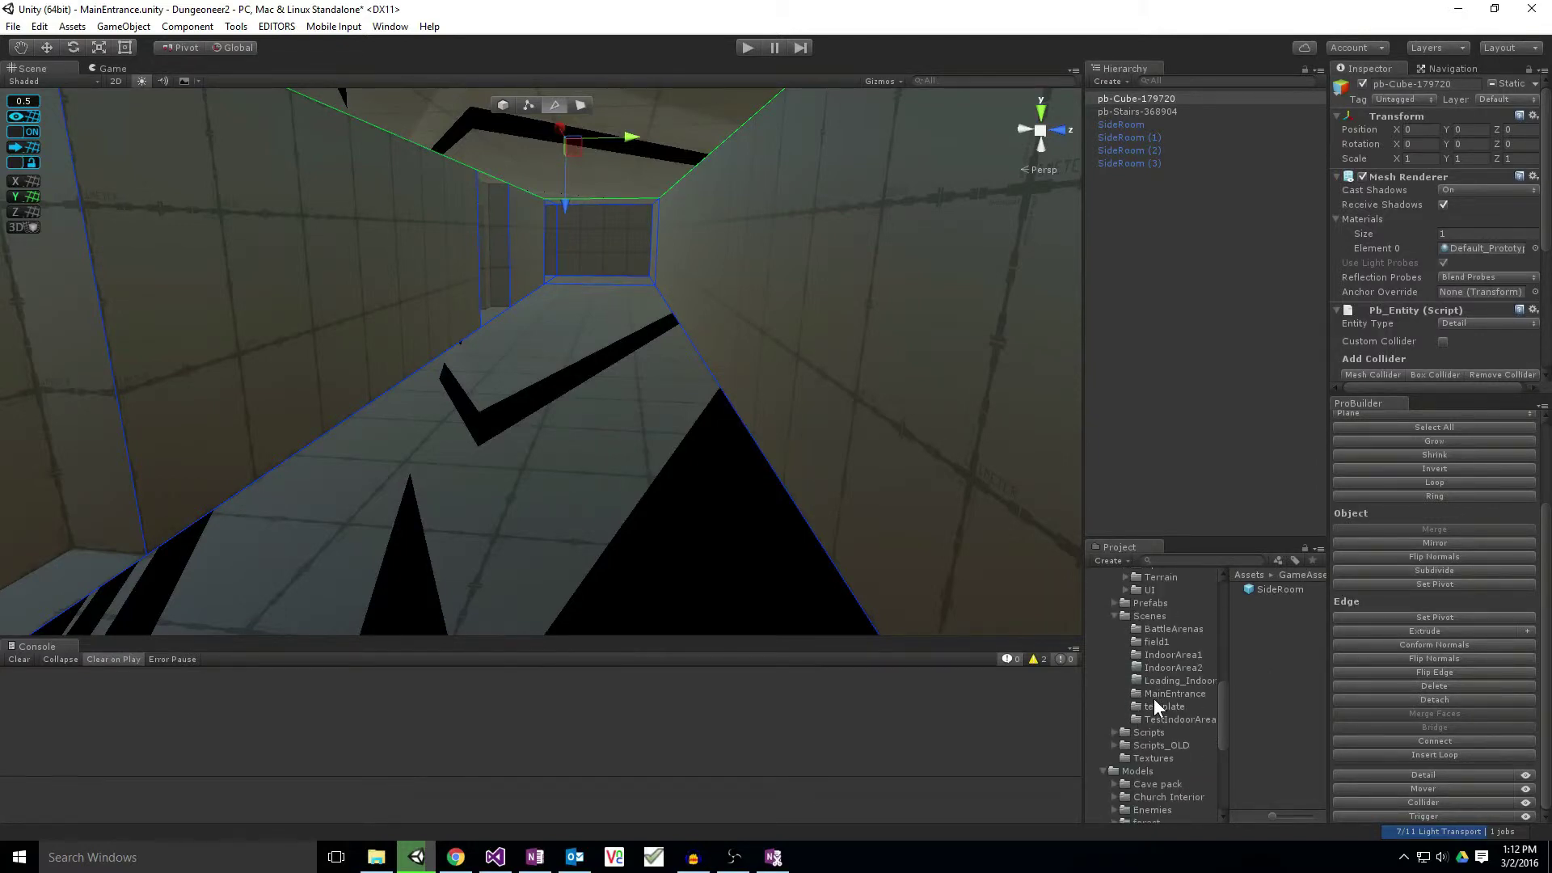
Inspect MainEntrance's LightingData and ReflectionProbe assets, then reselect pb-Cube-179720 and look down the corridor.
left_click(1153, 695)
left_click(1280, 589)
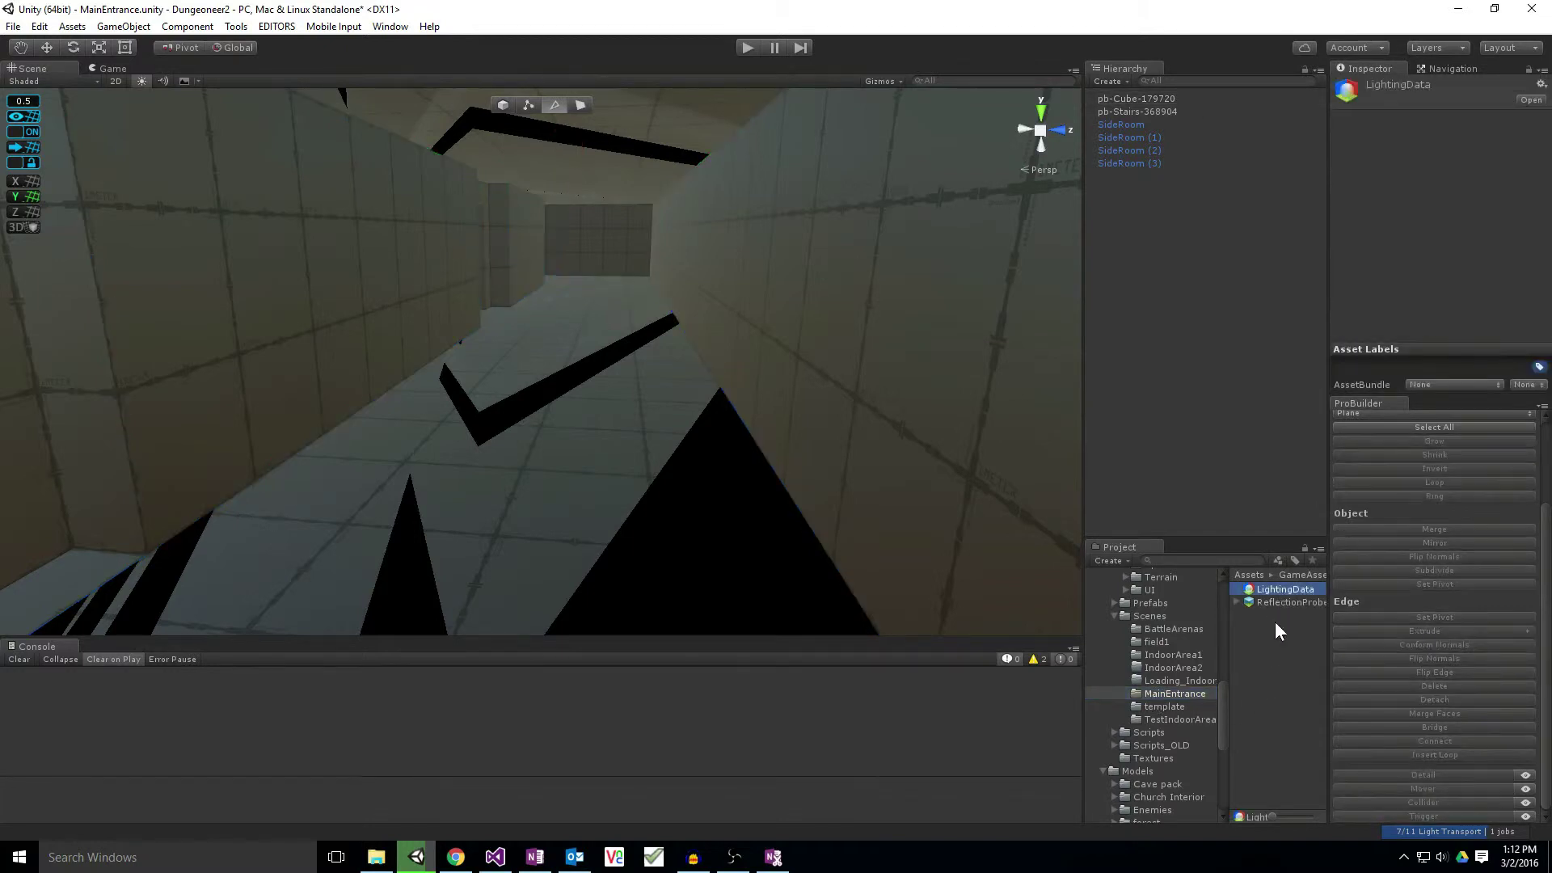
left_click(1276, 602)
left_click(757, 360)
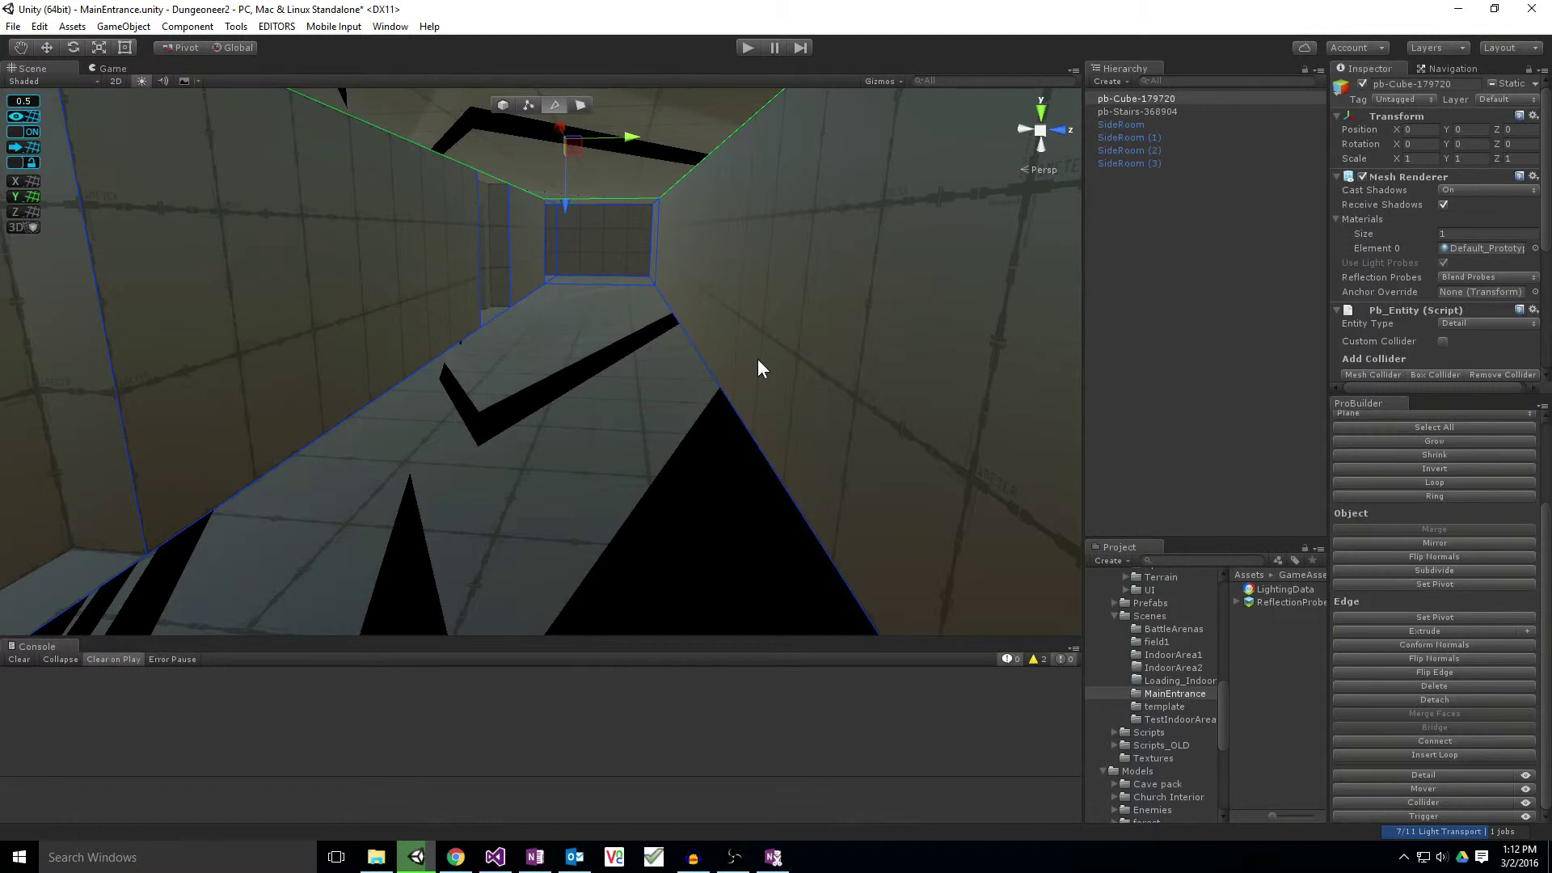
right_click_drag(758, 359, 717, 322)
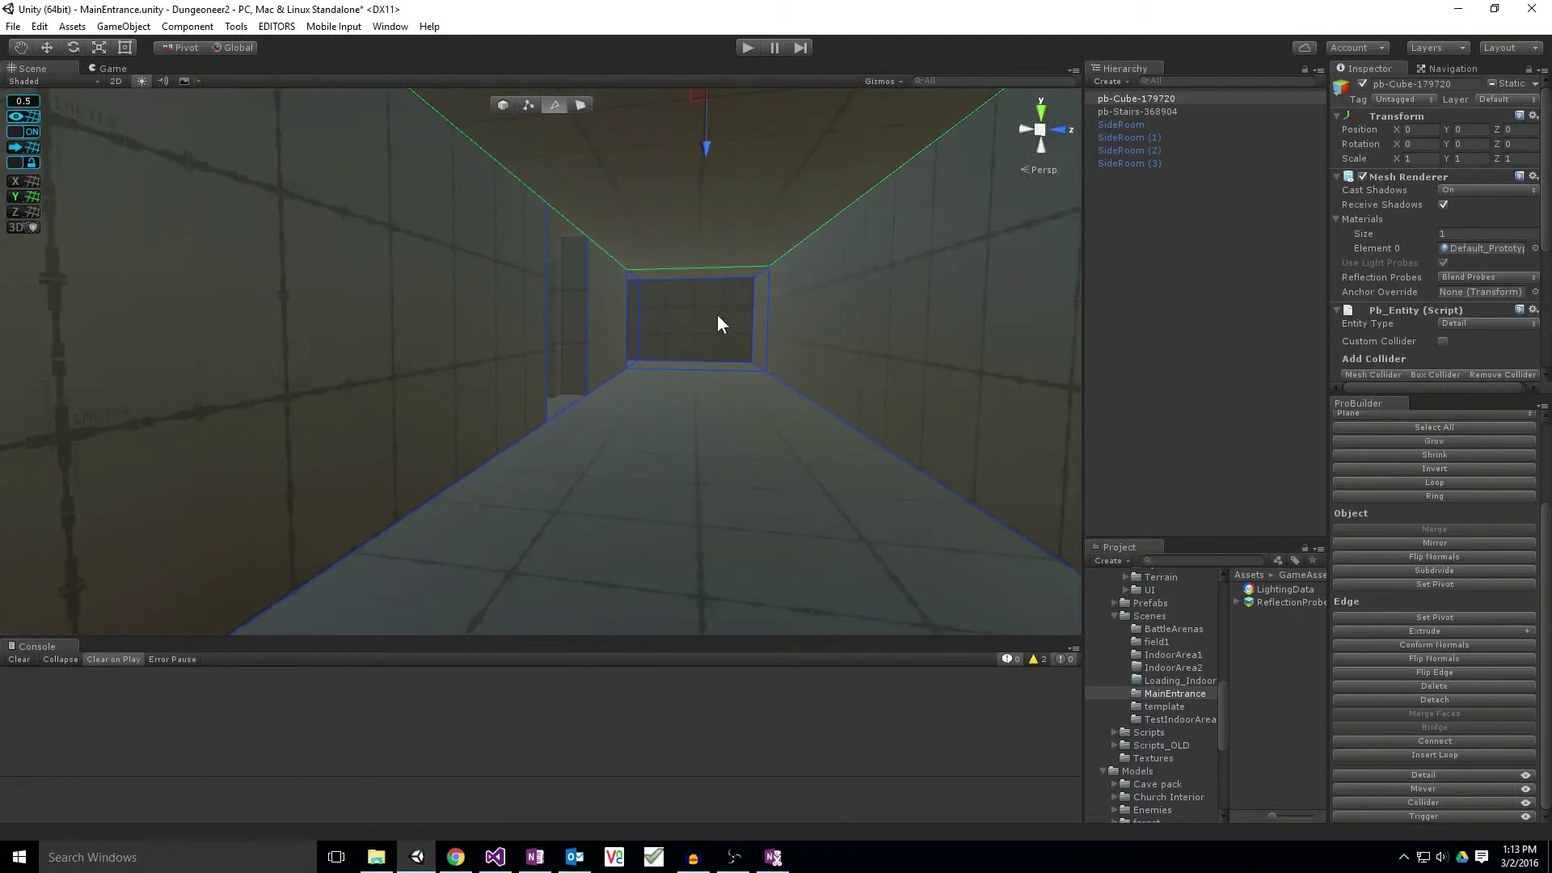
Set handles to local, rerun Remove Degenerate Triangles, and fly down the corridor to check lighting.
left_click(234, 47)
left_click(235, 25)
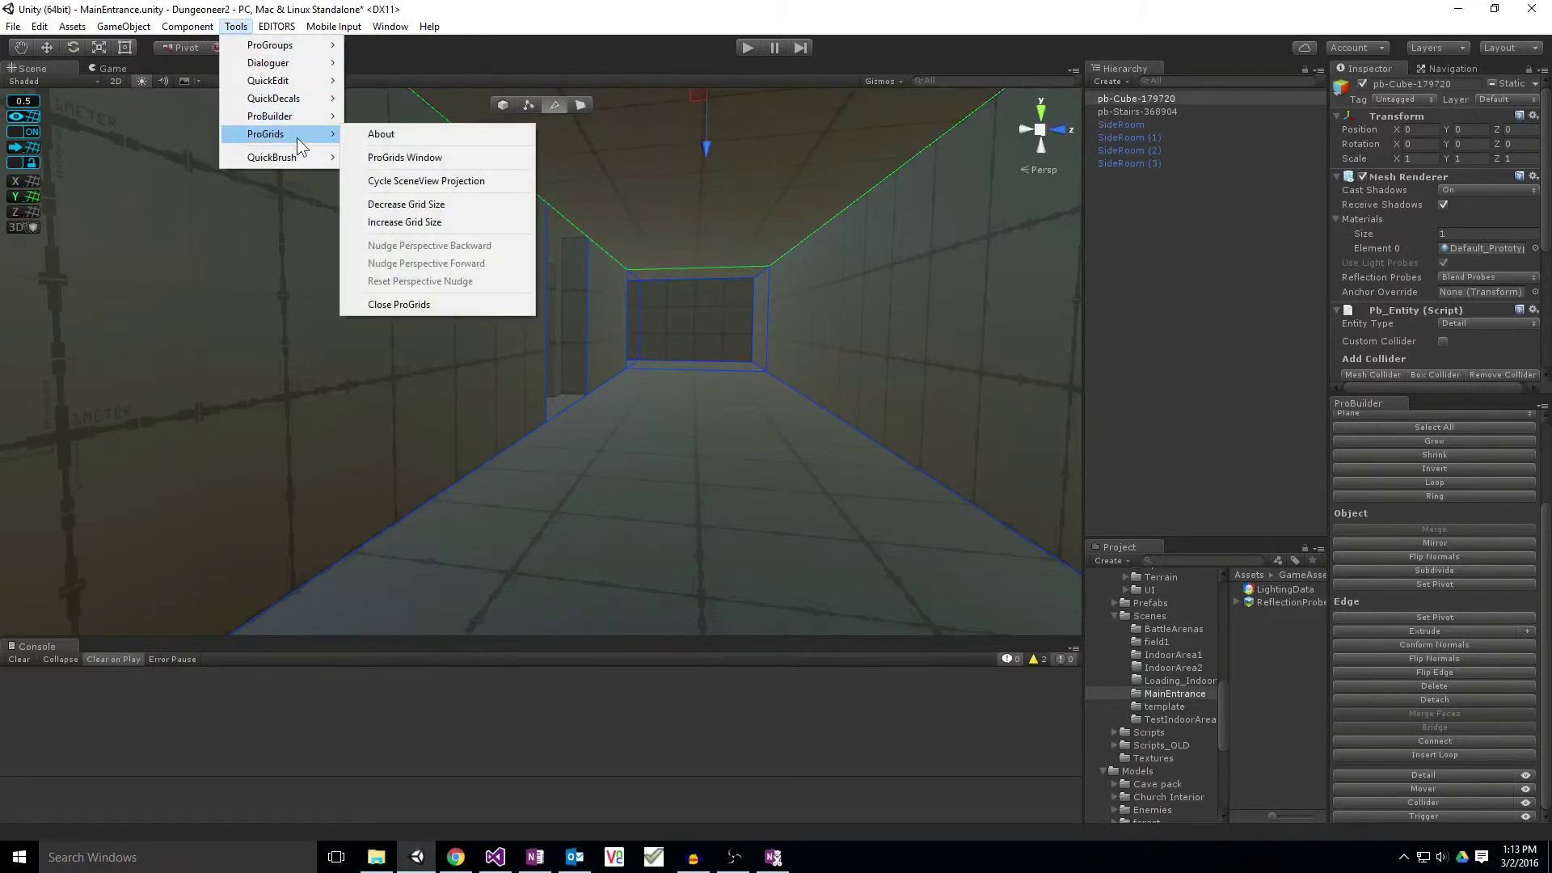
mouse_move(274, 116)
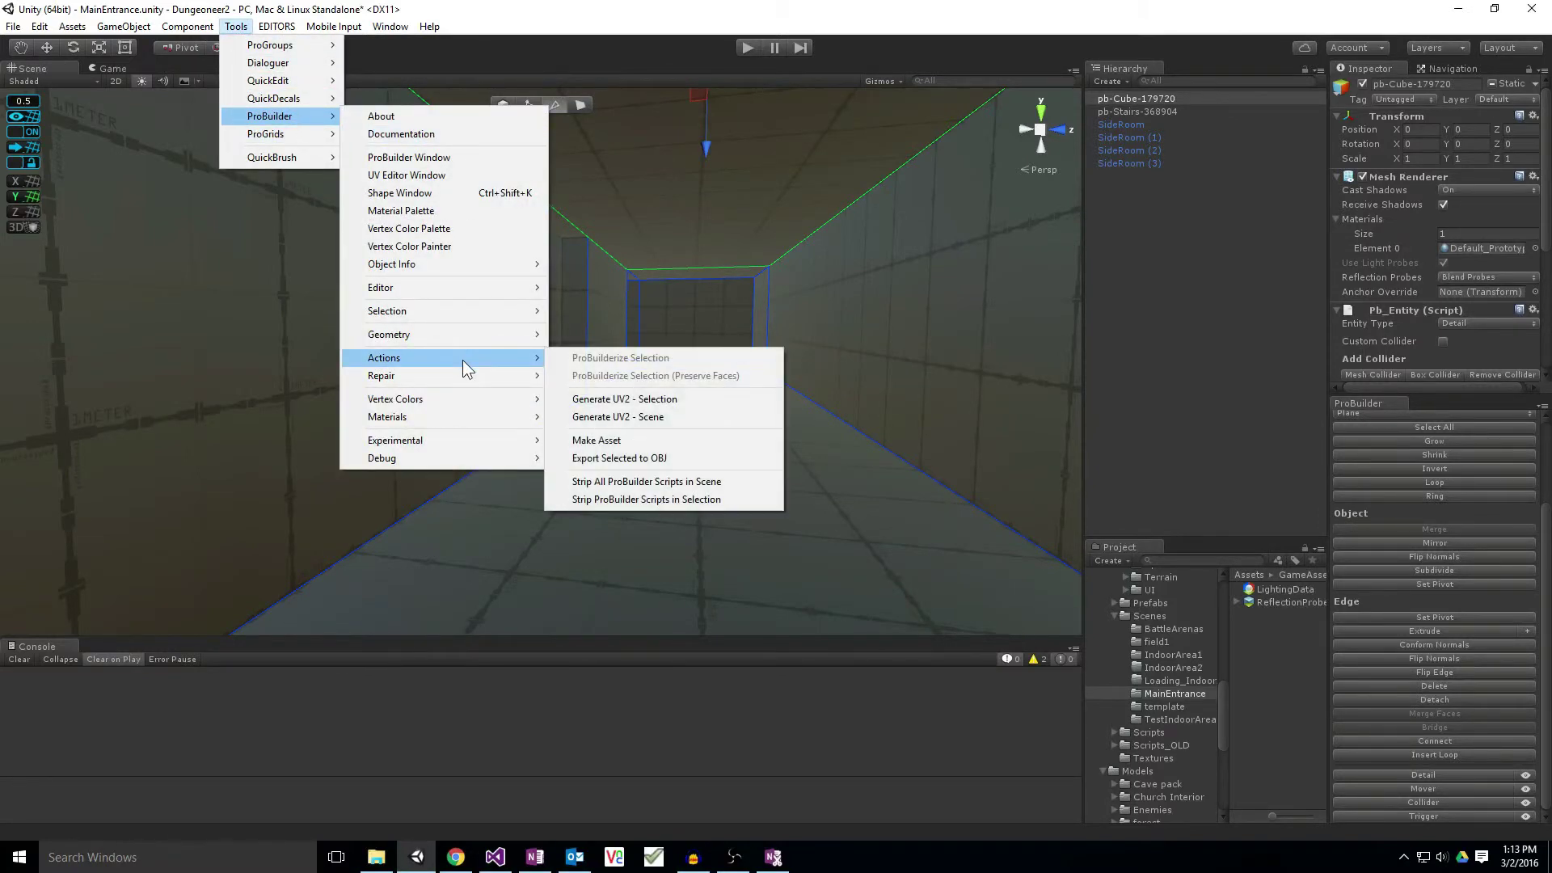
mouse_move(444, 376)
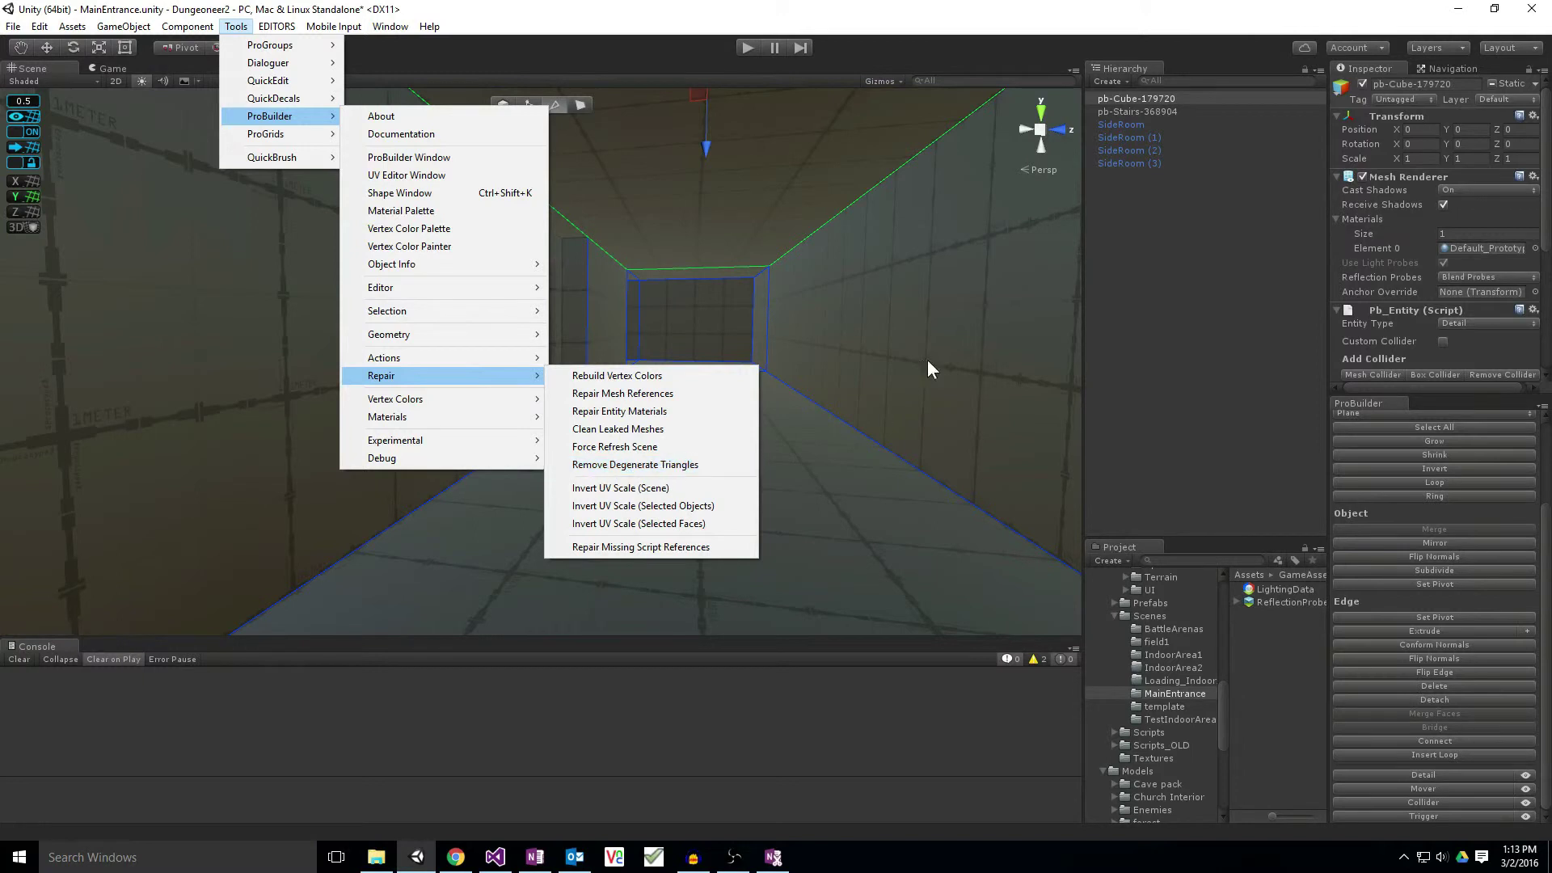
left_click(919, 265)
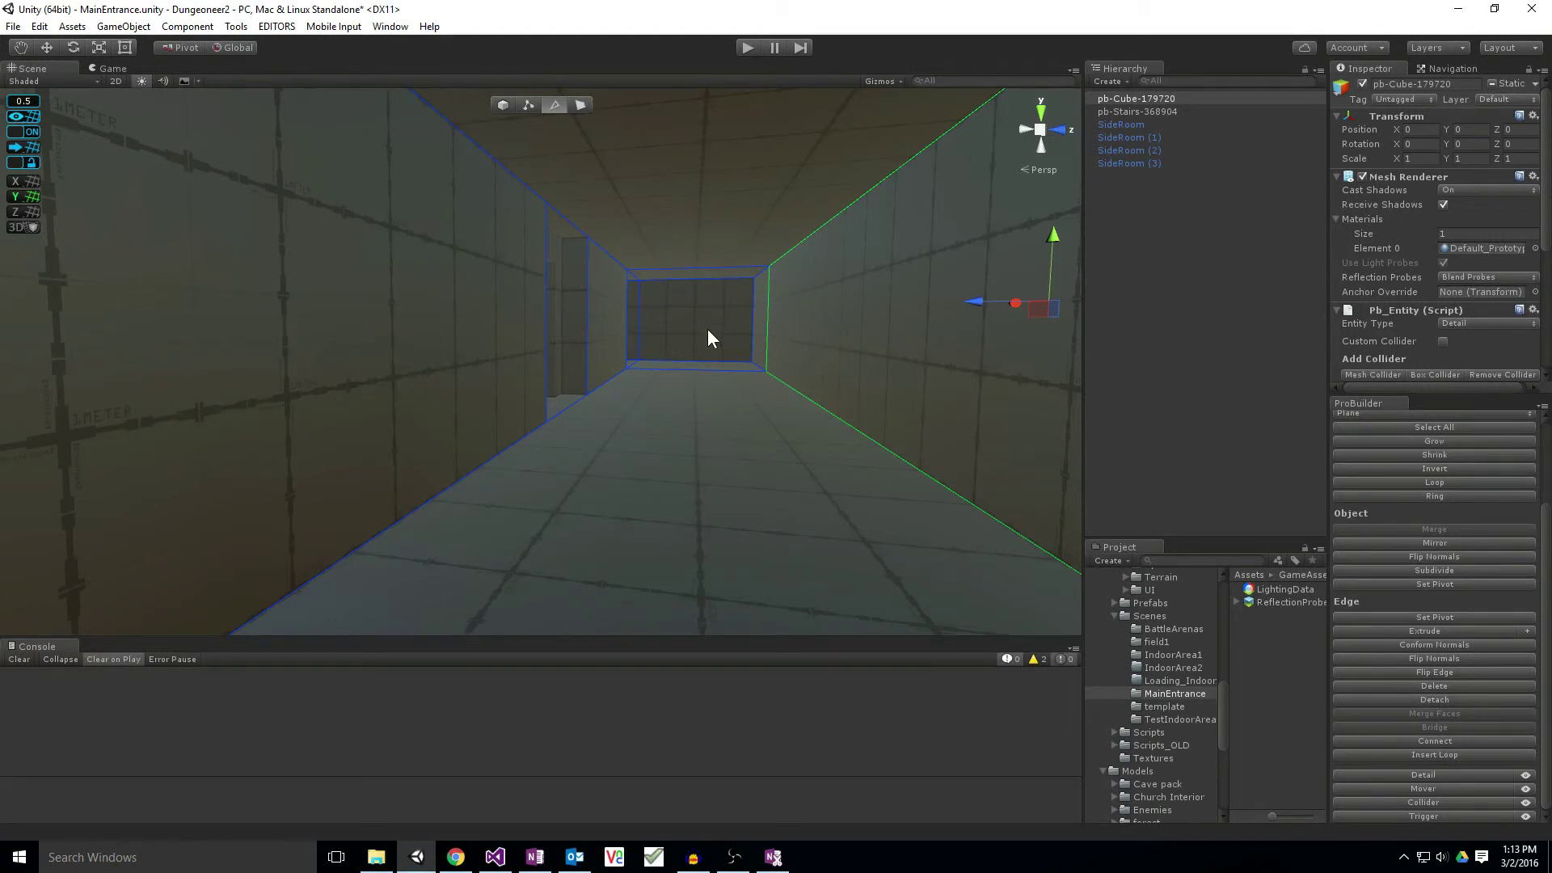
mouse_move(707, 329)
right_mouse_down()
mouse_move(753, 392)
mouse_move(90, 434)
right_mouse_up()
right_click_drag(337, 434, 135, 425)
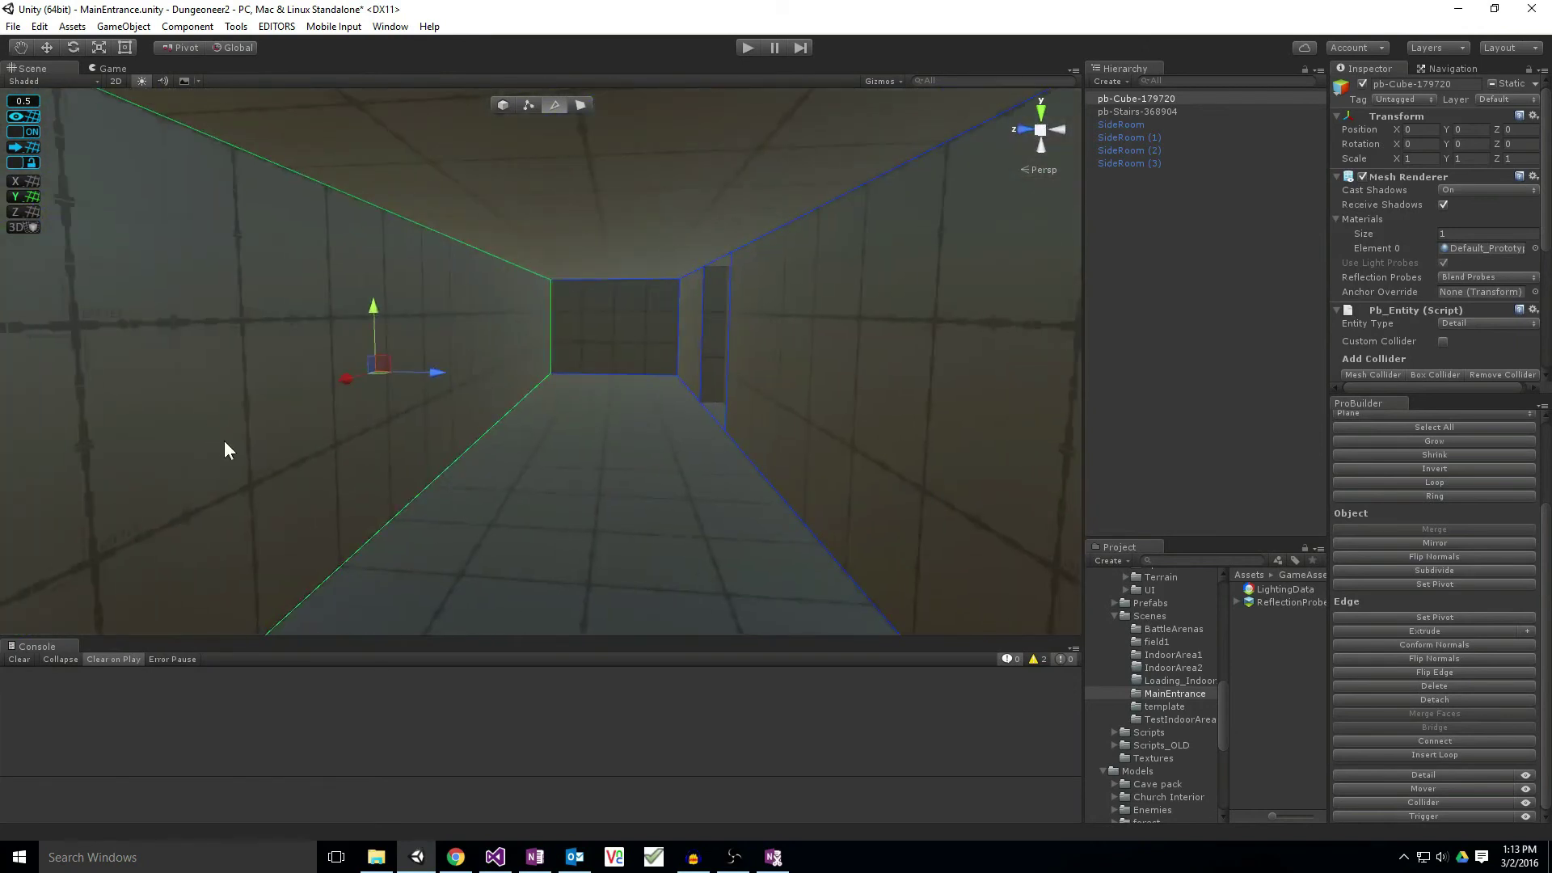